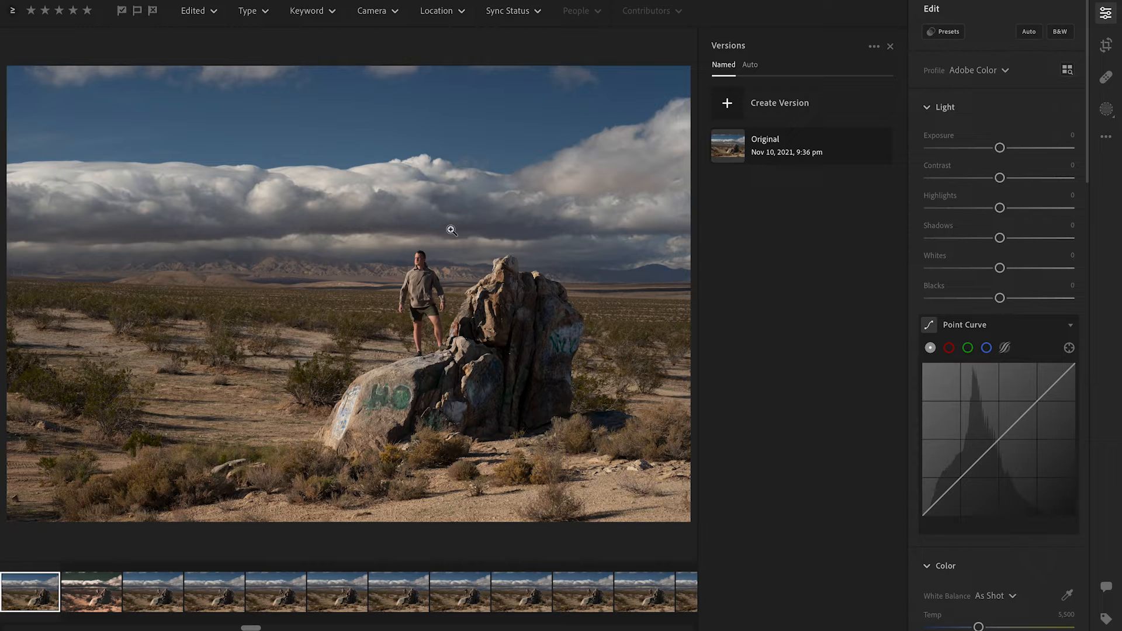
Step: Close the versions list and inspect the man and the graffiti-covered rock at close range
left_click(891, 47)
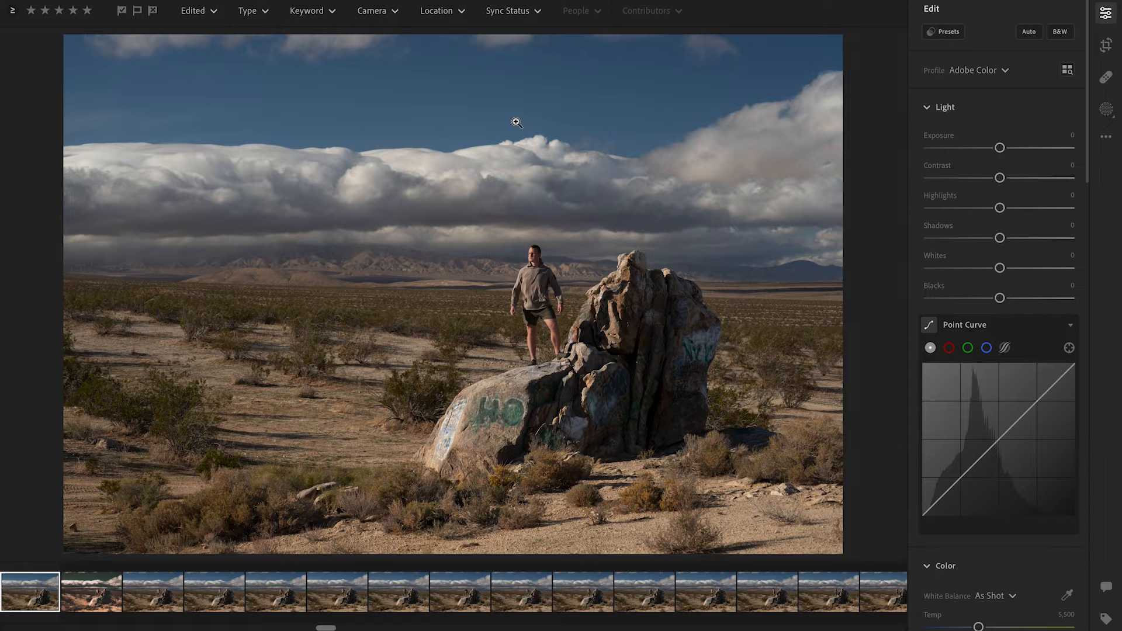
left_click(481, 138)
left_click_drag(489, 339, 431, 54)
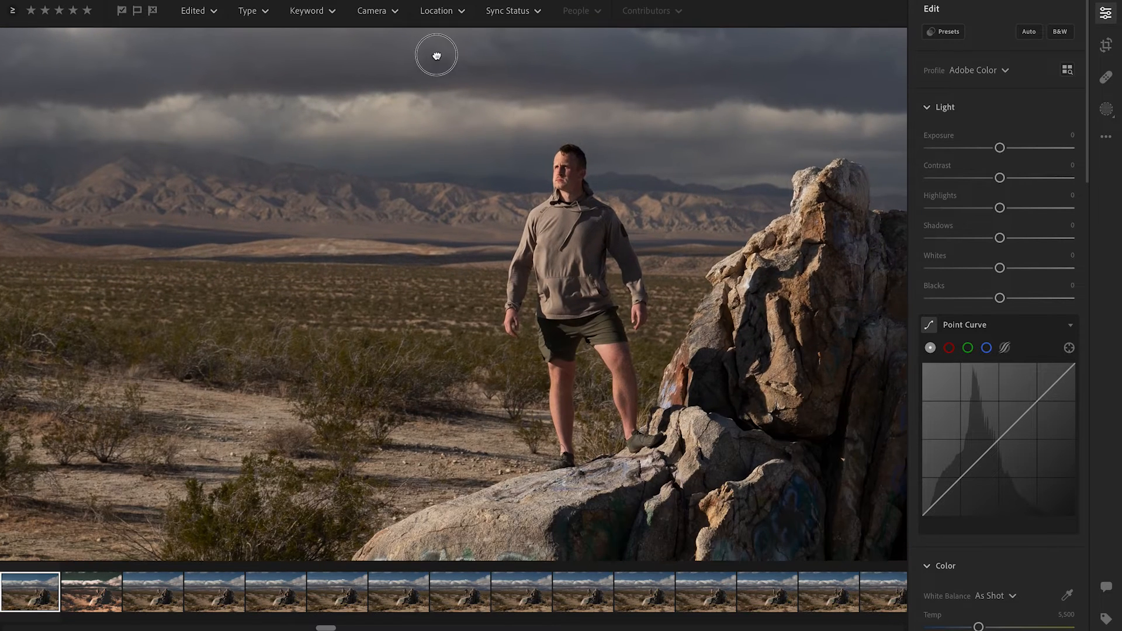
left_click_drag(604, 231, 431, 100)
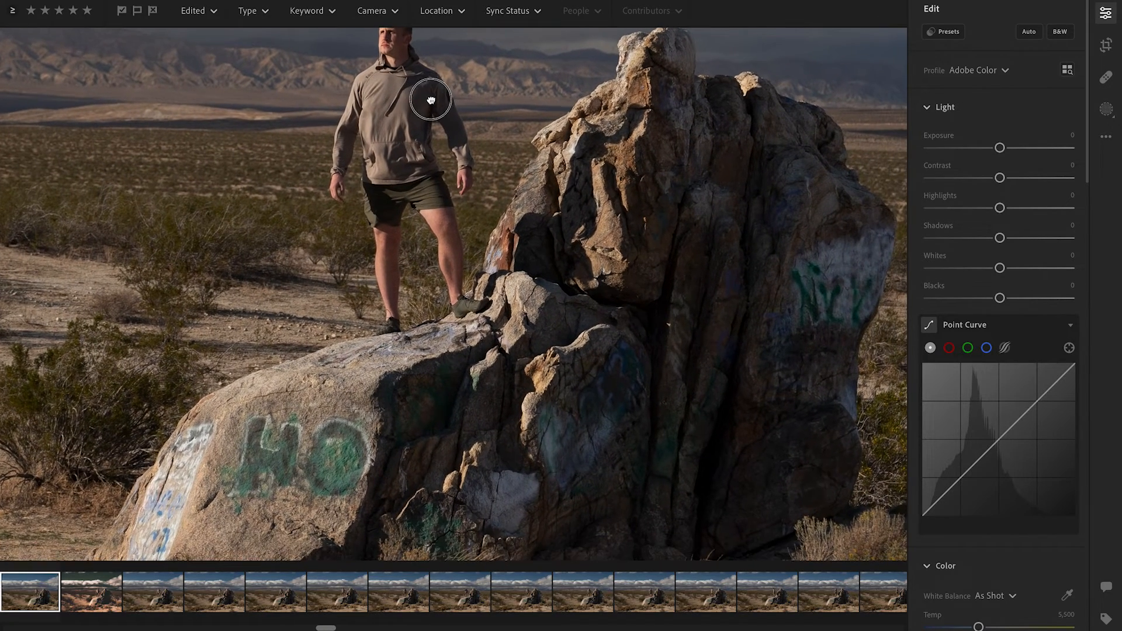
left_click(423, 197)
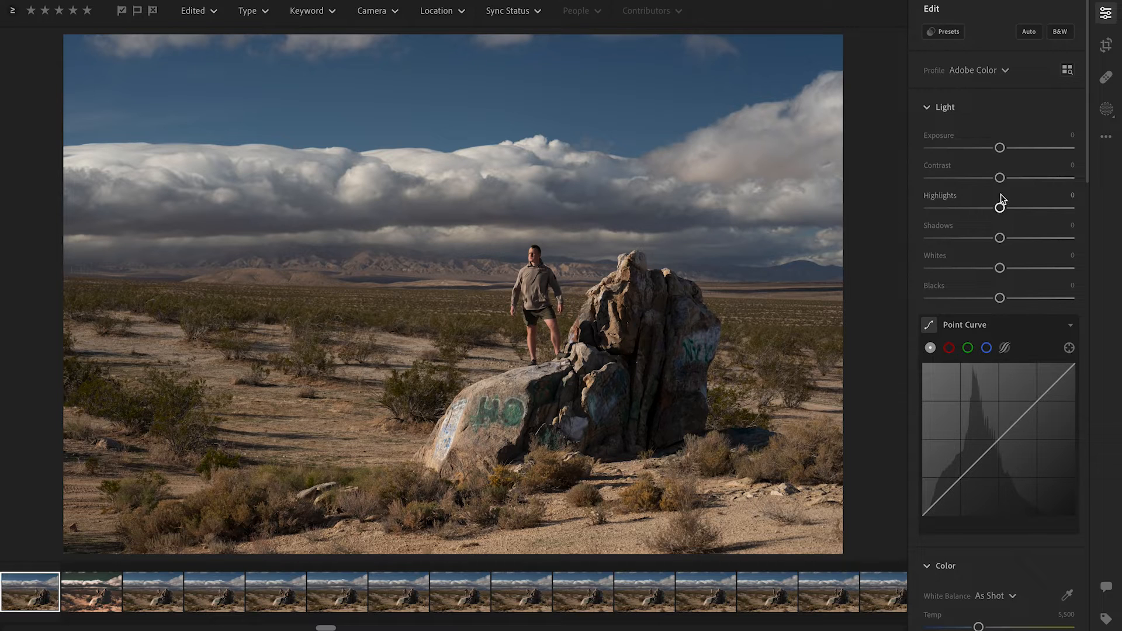
Step: Set the photo's Exposure to +0.20 and Highlights to −10
left_click_drag(999, 148, 1003, 154)
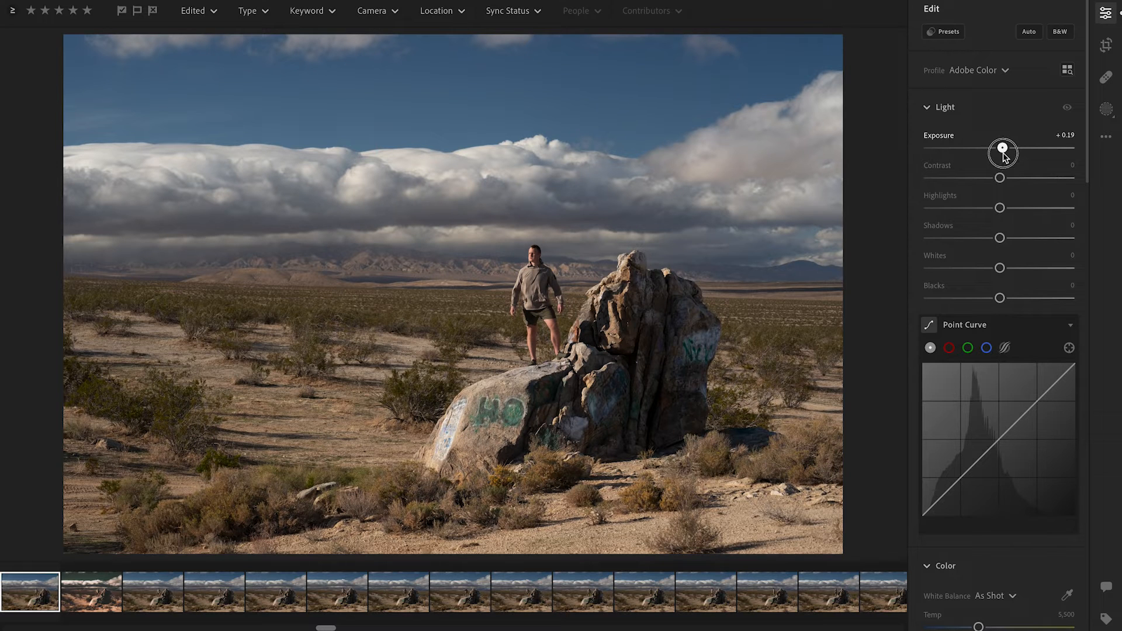
left_click_drag(1002, 153, 1003, 153)
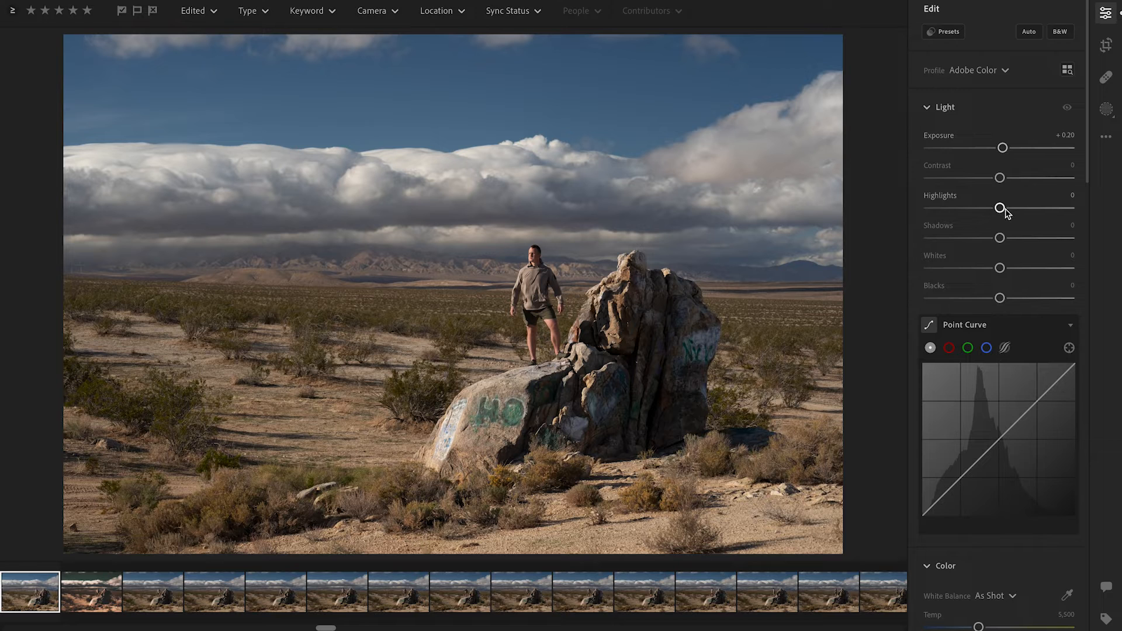
left_click_drag(998, 208, 994, 211)
Step: Adjust the darker and brightest tones with Shadows at −20, Whites at +5 and Blacks at −20
left_click(1000, 238)
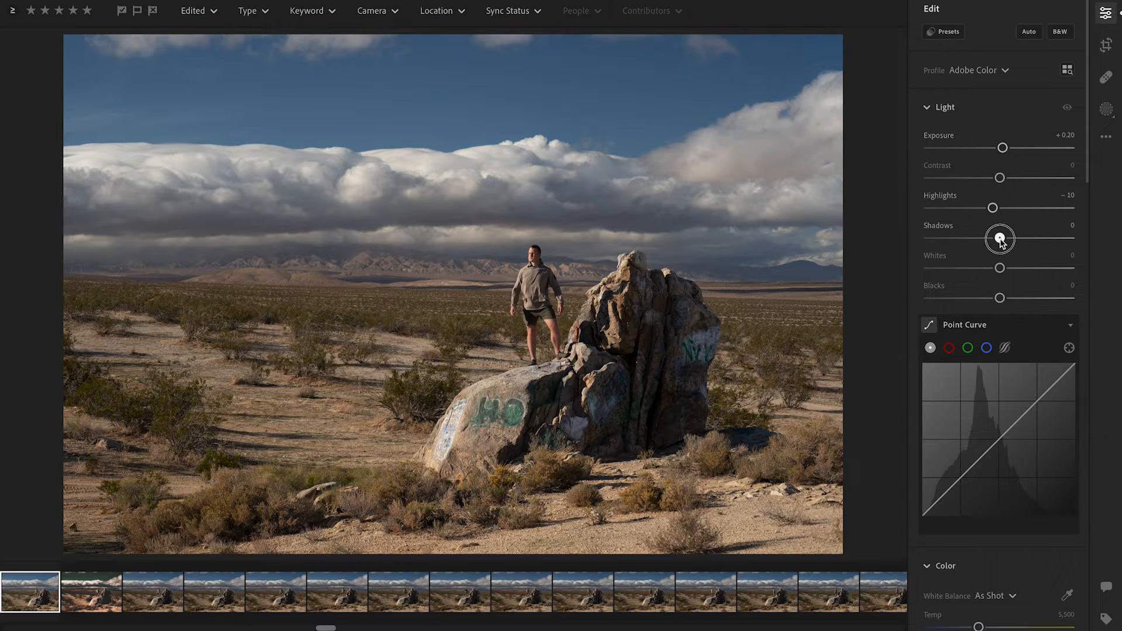
mouse_move(1000, 239)
left_mouse_down()
mouse_move(977, 239)
mouse_move(1067, 239)
mouse_move(986, 240)
left_mouse_up()
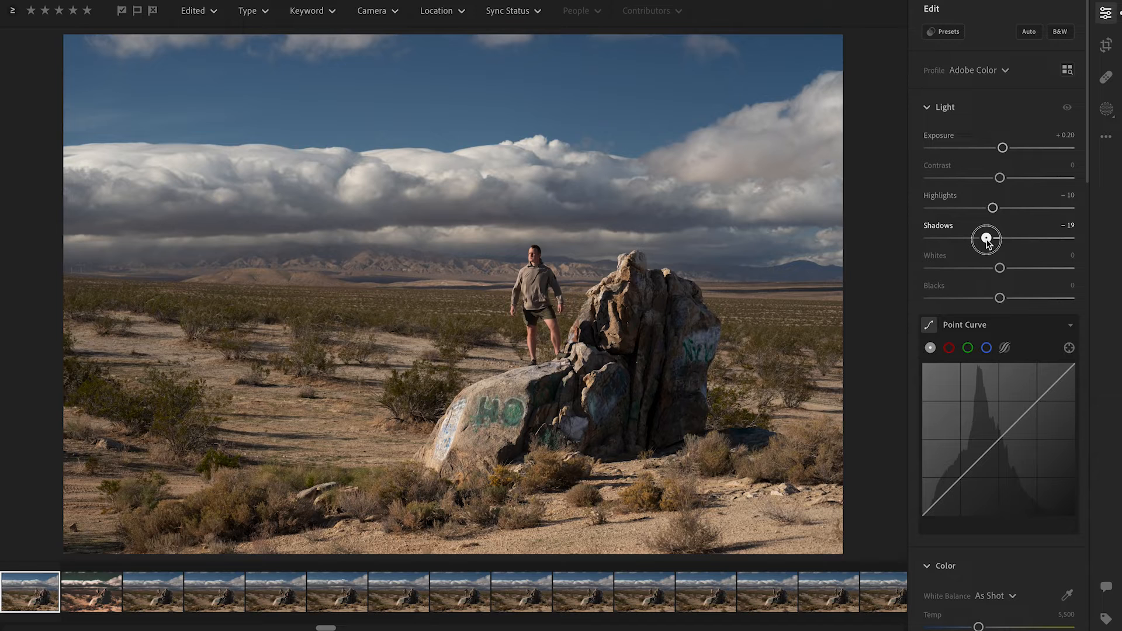
left_click_drag(986, 239, 1005, 273)
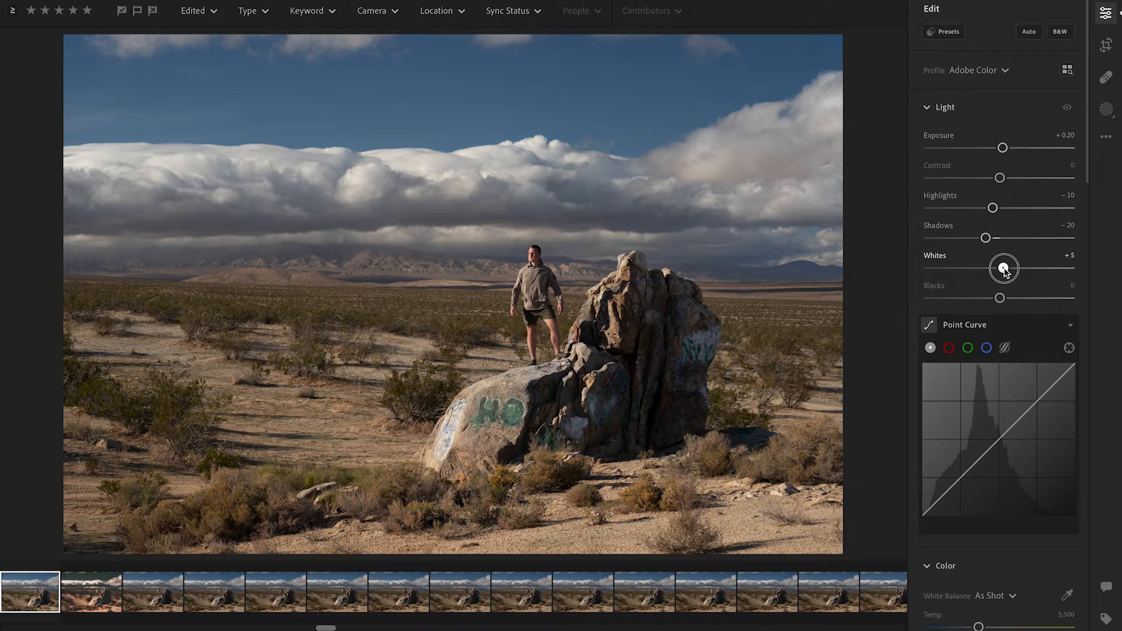
left_click_drag(1005, 272, 1005, 272)
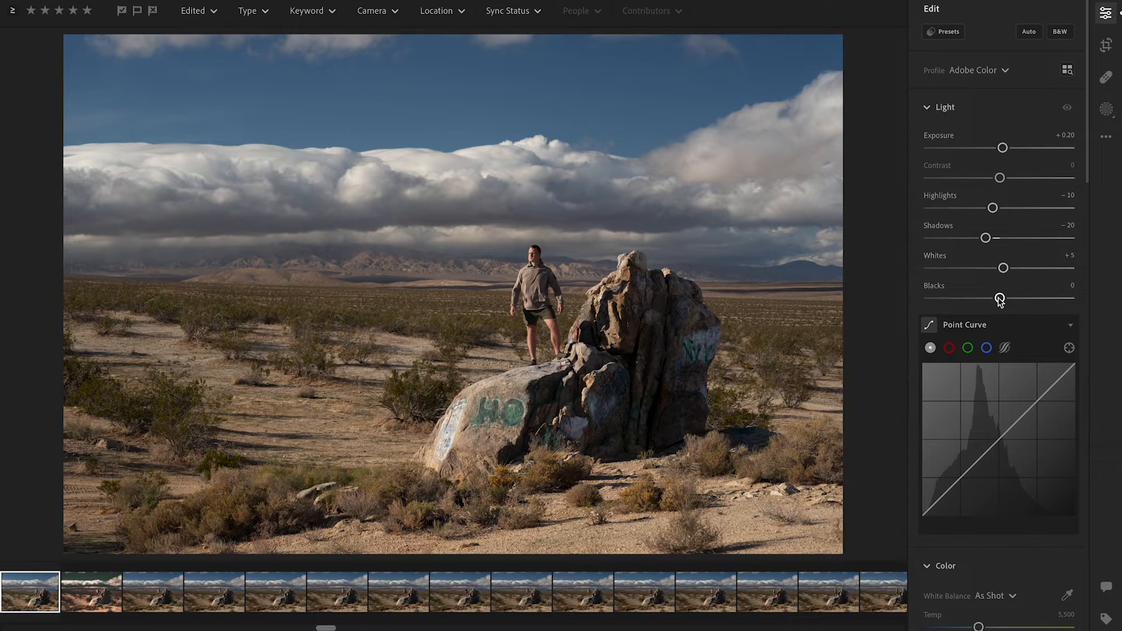
left_click_drag(999, 298, 985, 299)
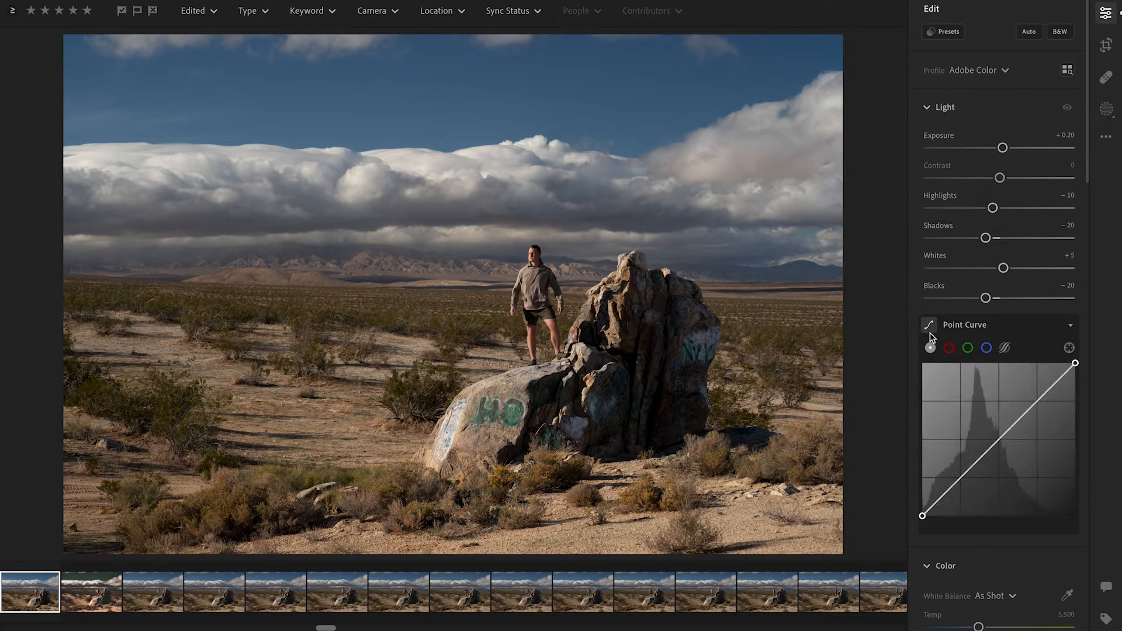
Step: Shape the Point Curve into a gentle S with three added points, lowering the quarter-tone point to about 21 and slightly raising the upper one
scroll(993, 360, "down", 3)
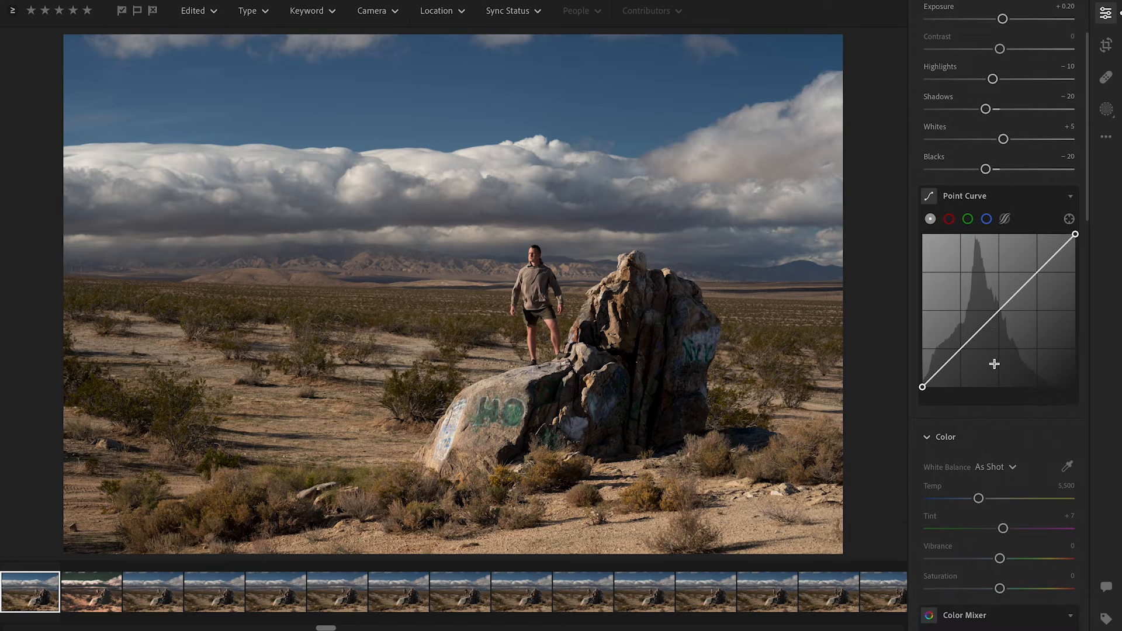
left_click(960, 350)
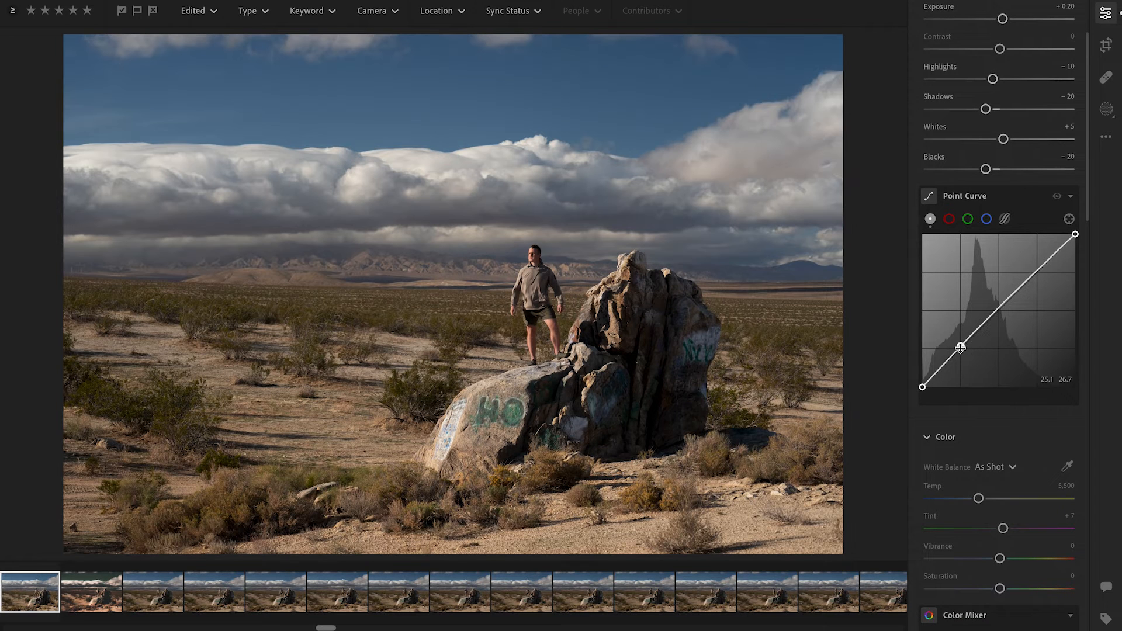
left_click(998, 310)
left_click(1036, 271)
left_click_drag(960, 349, 960, 355)
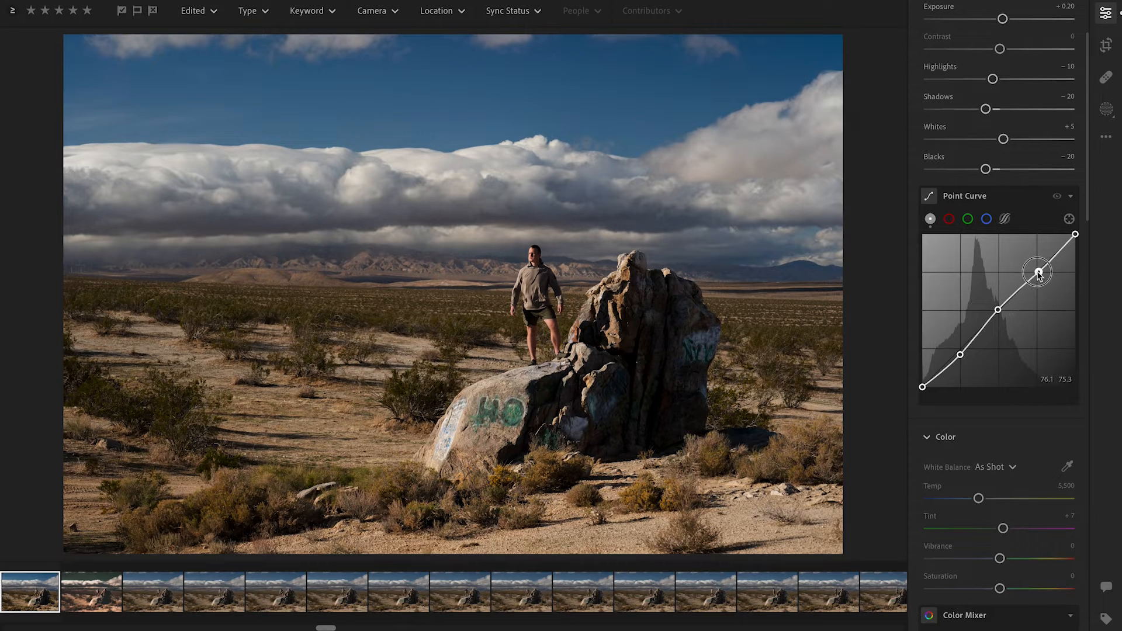
left_click_drag(1037, 272, 1033, 271)
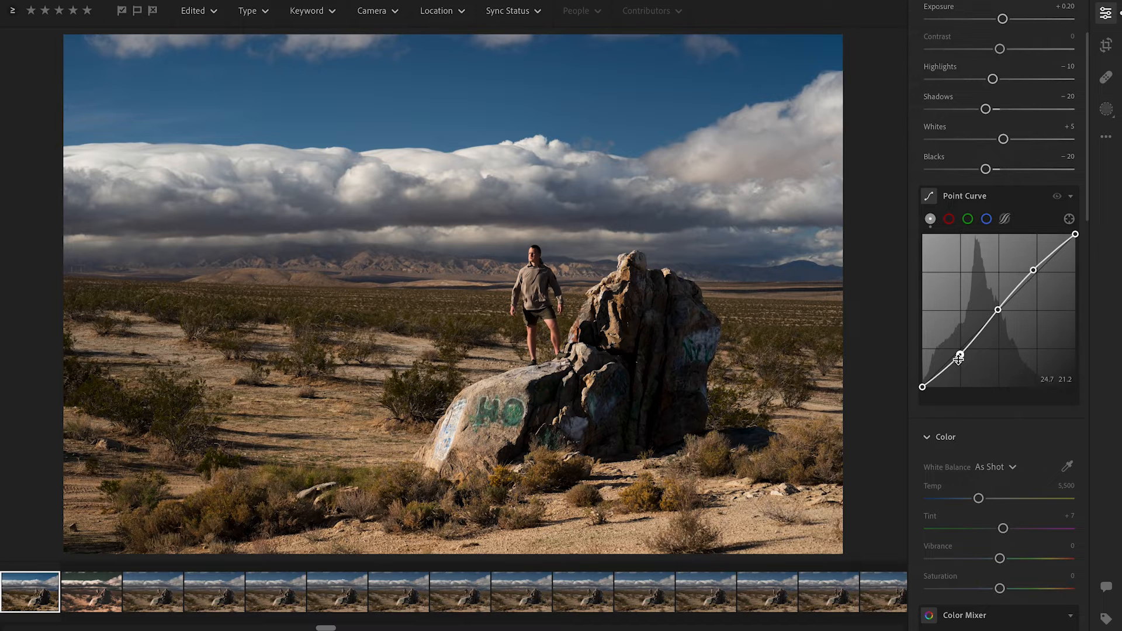
mouse_move(960, 357)
left_mouse_down()
mouse_move(958, 374)
mouse_move(960, 356)
left_mouse_up()
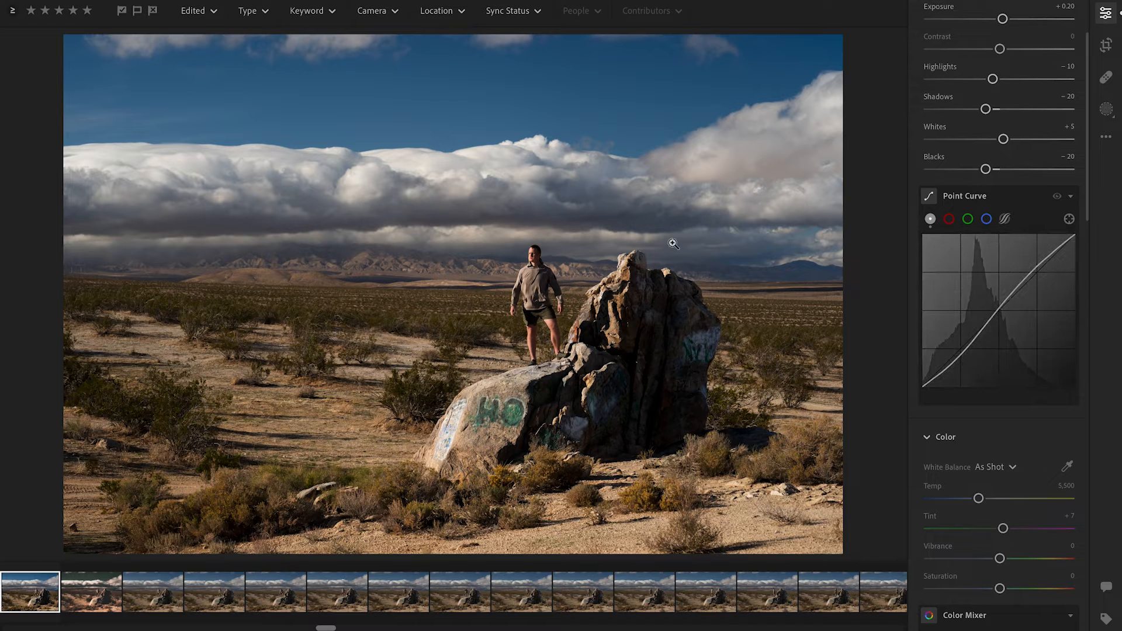
Step: Compare the photo with and without the S-shaped Point Curve adjustment
left_click(1057, 196)
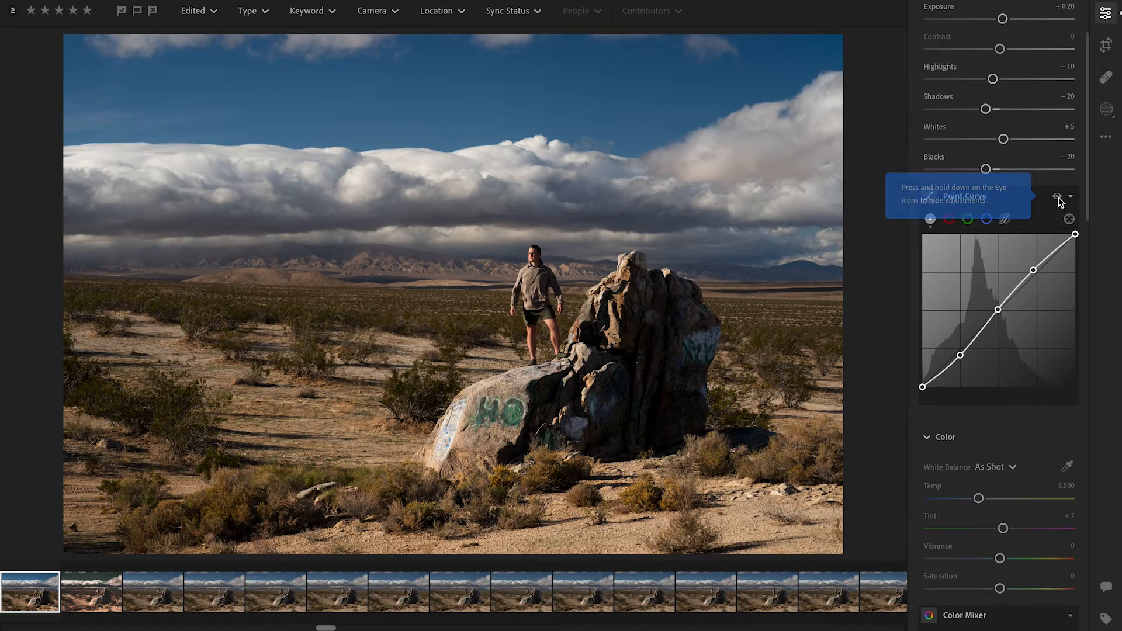
left_click(1058, 198)
left_click(1058, 199)
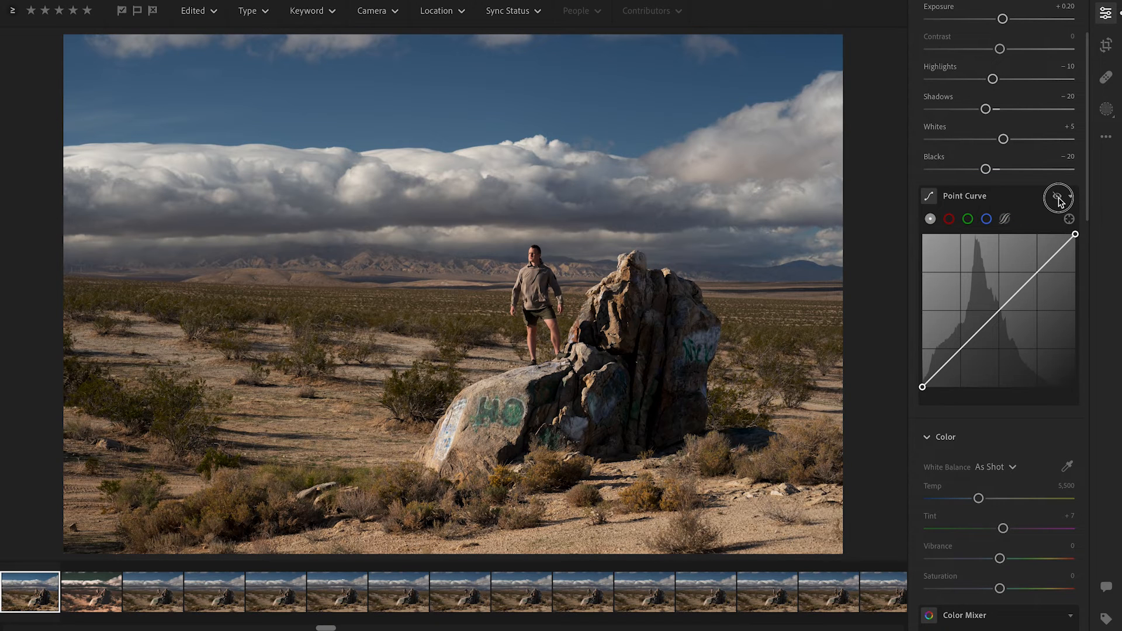
left_click(1057, 199)
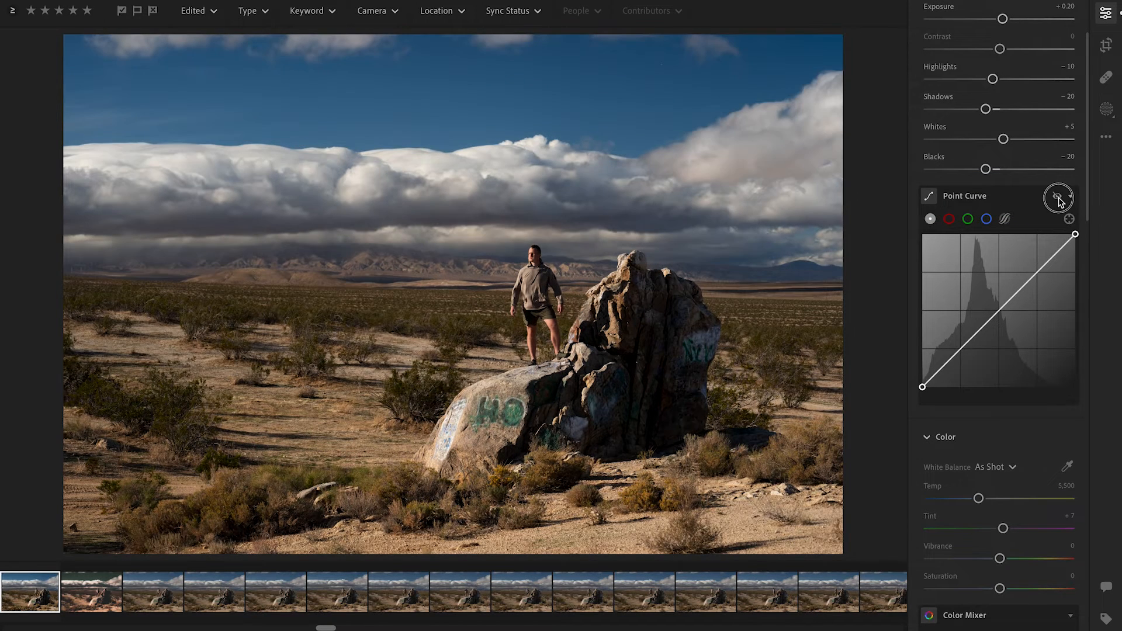
left_click(1058, 199)
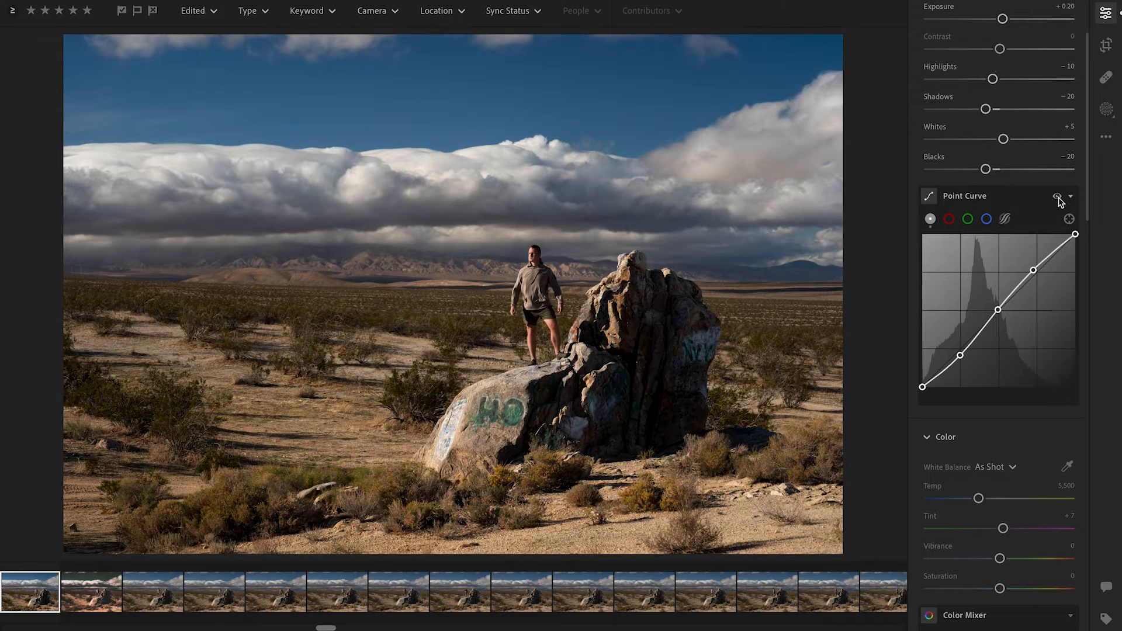
left_click(1059, 199)
left_click_drag(1058, 200, 1059, 201)
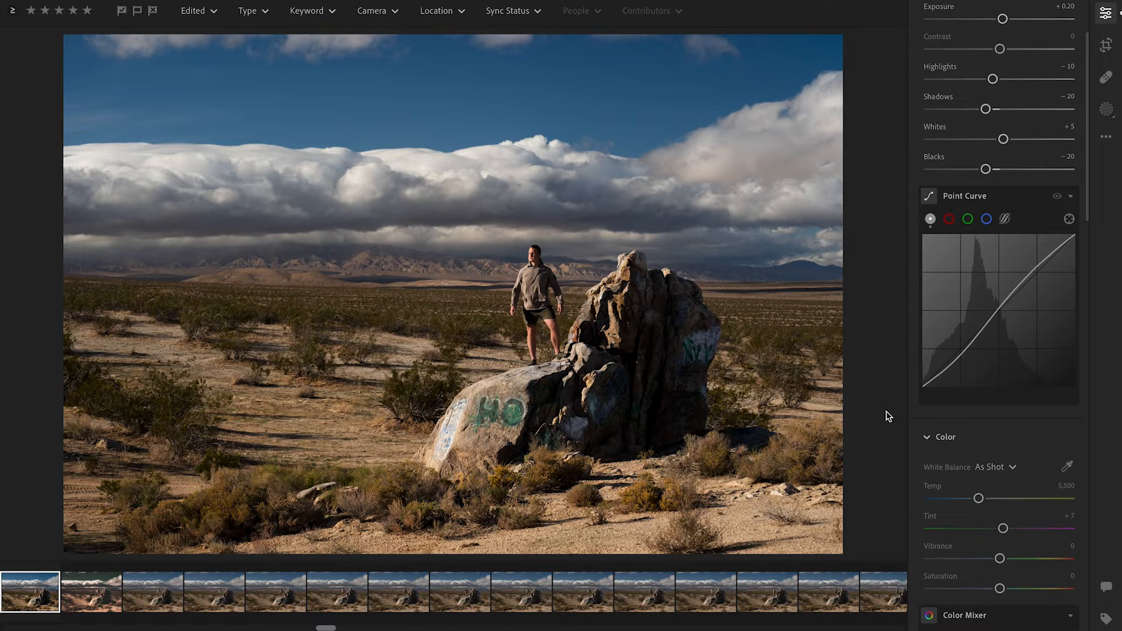
Step: Fade the Point Curve's ends by slightly raising the black endpoint and lowering the white endpoint to about 95.3
mouse_move(936, 387)
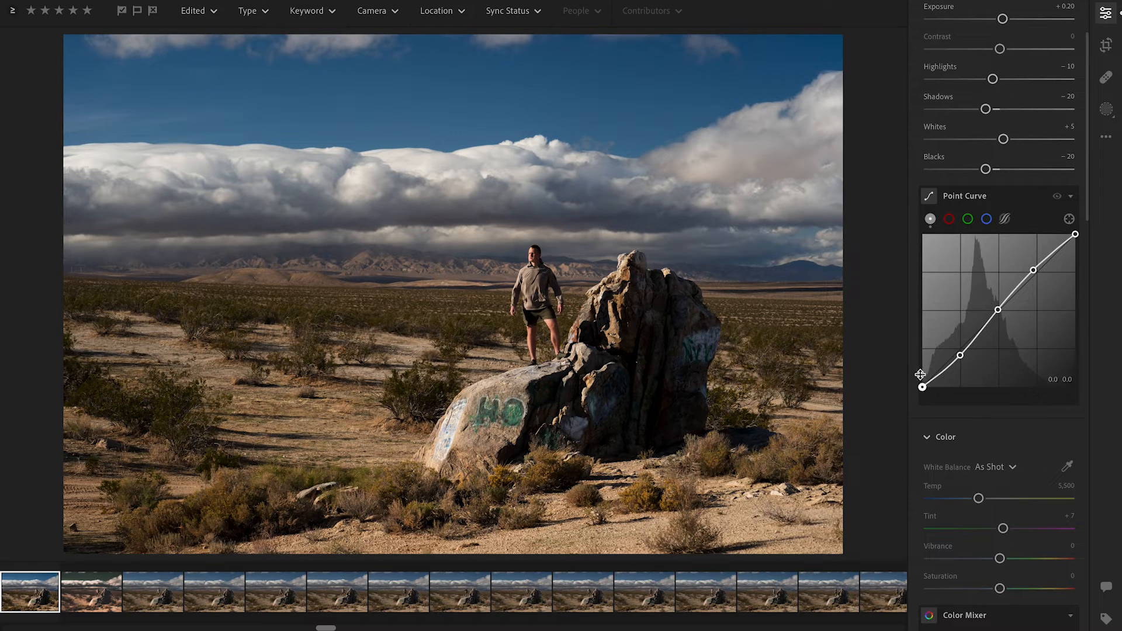
left_click(922, 388)
mouse_move(922, 388)
left_mouse_down()
mouse_move(911, 355)
mouse_move(907, 382)
left_mouse_up()
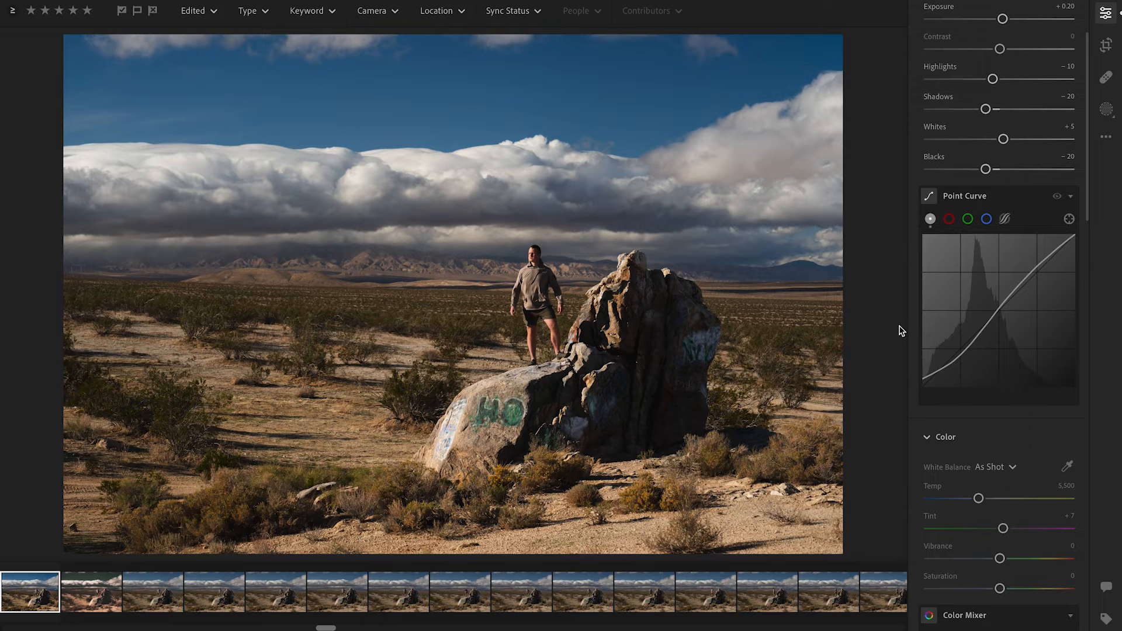
left_click(1076, 235)
mouse_move(1076, 236)
left_mouse_down()
mouse_move(1077, 268)
mouse_move(1077, 229)
mouse_move(1078, 242)
left_mouse_up()
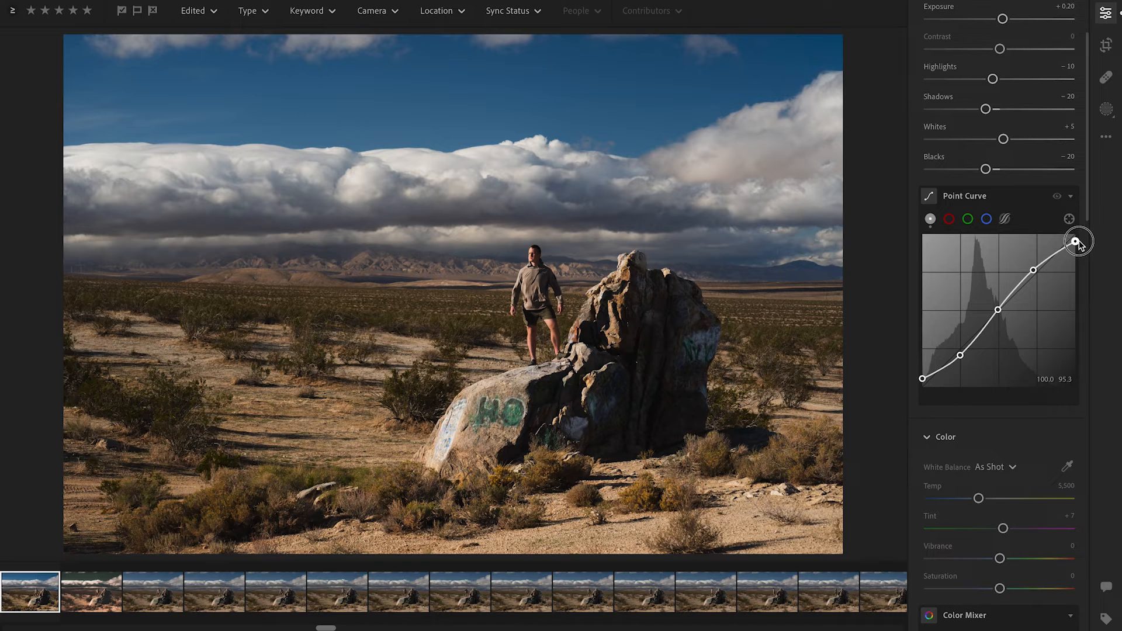
Step: Compare the photo with the Point Curve, including its faded endpoints, hidden and shown
left_click(1057, 197)
left_click(1057, 197)
left_click(1057, 198)
left_click(1057, 198)
left_click(1057, 197)
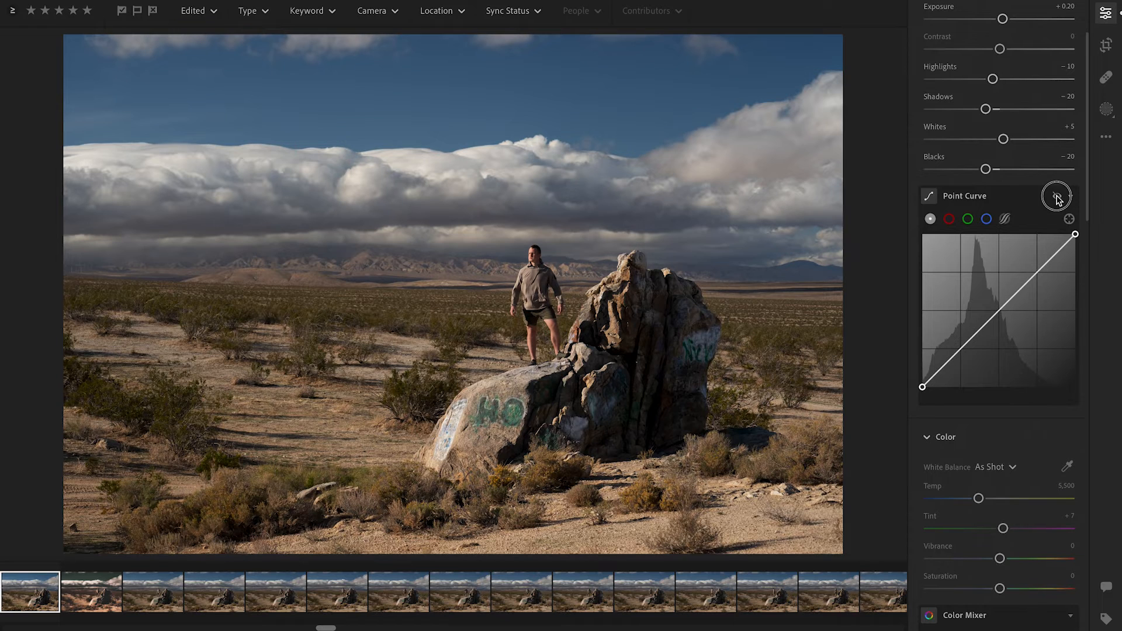
left_click(1057, 198)
left_click(1057, 197)
left_click(1057, 198)
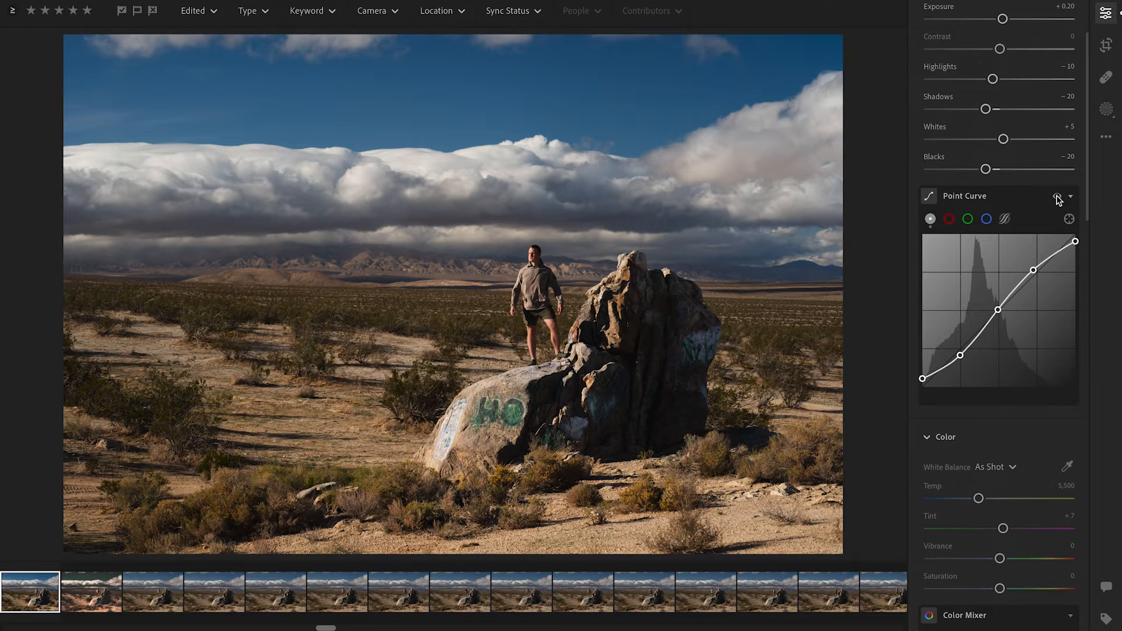
Step: Warm the white balance by setting Temp to 5,674 and Tint to +8
scroll(1030, 293, "down", 3)
scroll(1029, 293, "down", 1)
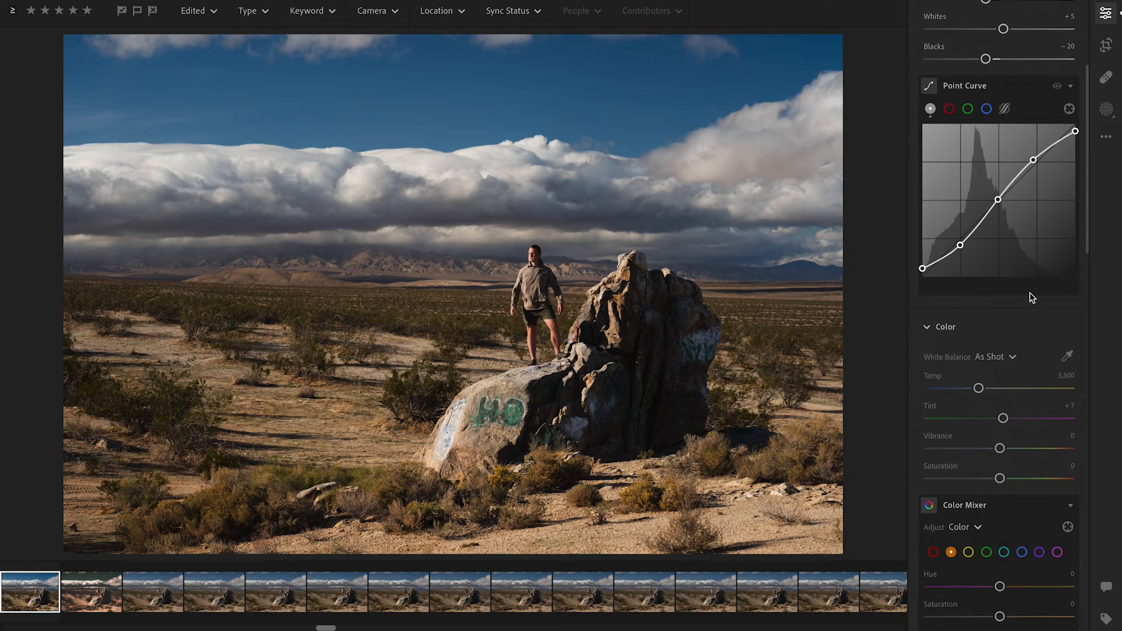
scroll(1032, 297, "down", 3)
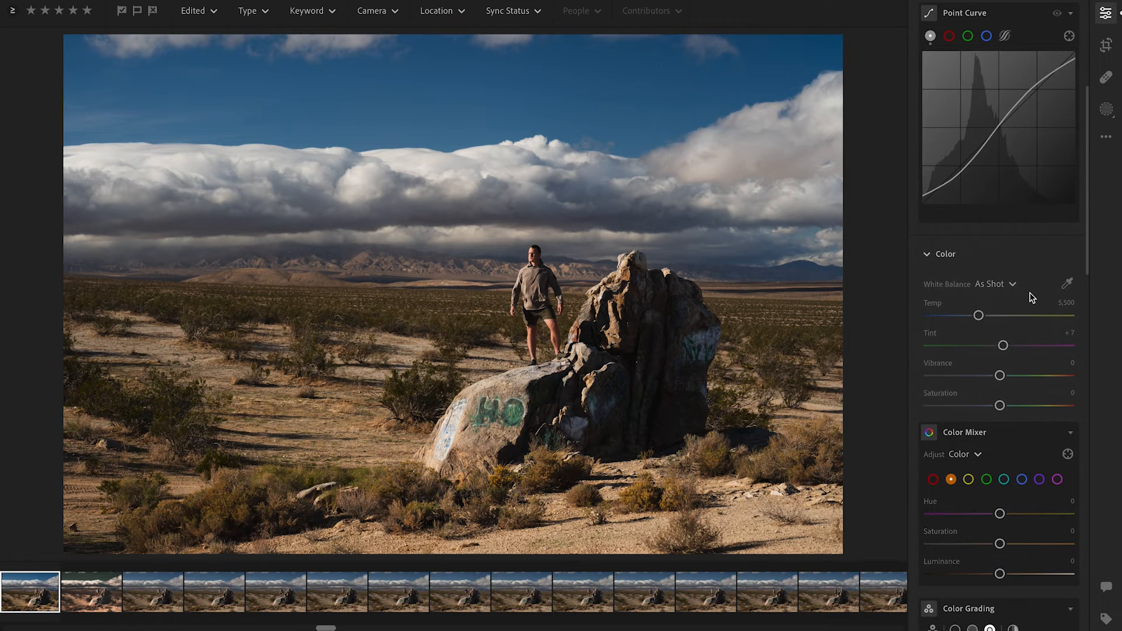
left_click(978, 319)
left_click_drag(978, 318, 981, 320)
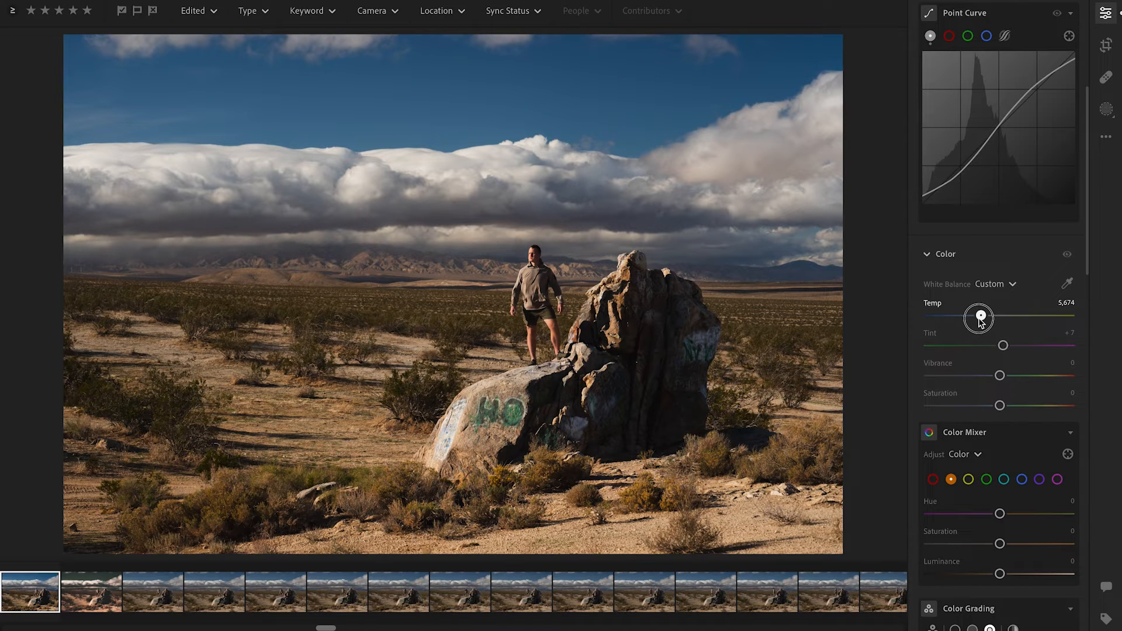
left_click(1002, 345)
left_click_drag(1002, 347, 1003, 347)
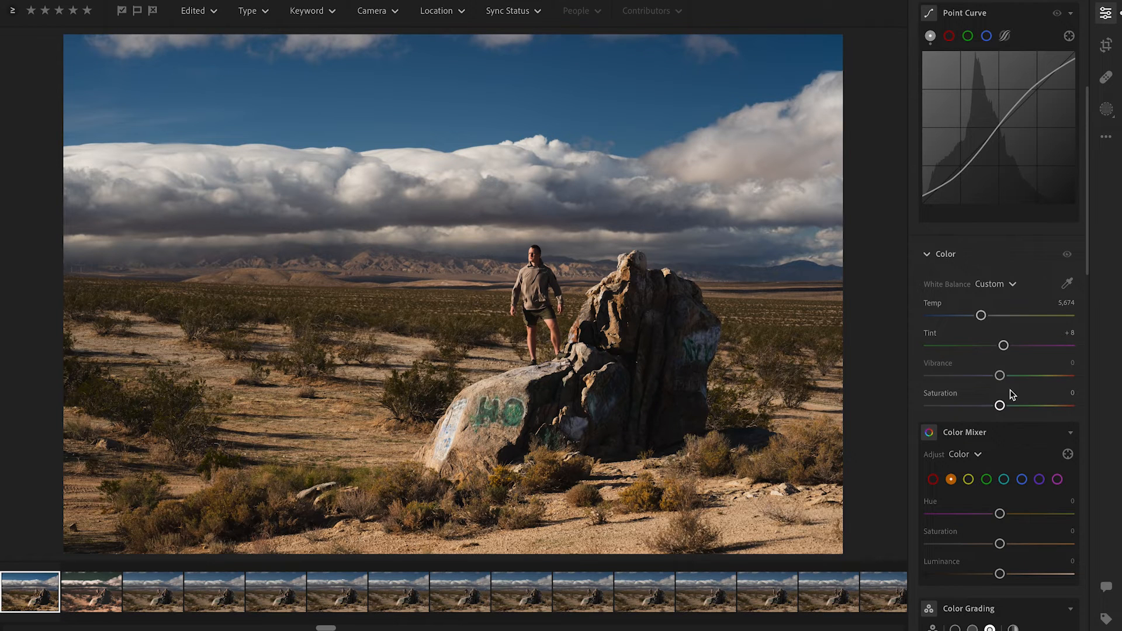
Step: Mute the photo's colors by setting Vibrance to −3 and Saturation to −6
left_click_drag(998, 376, 999, 378)
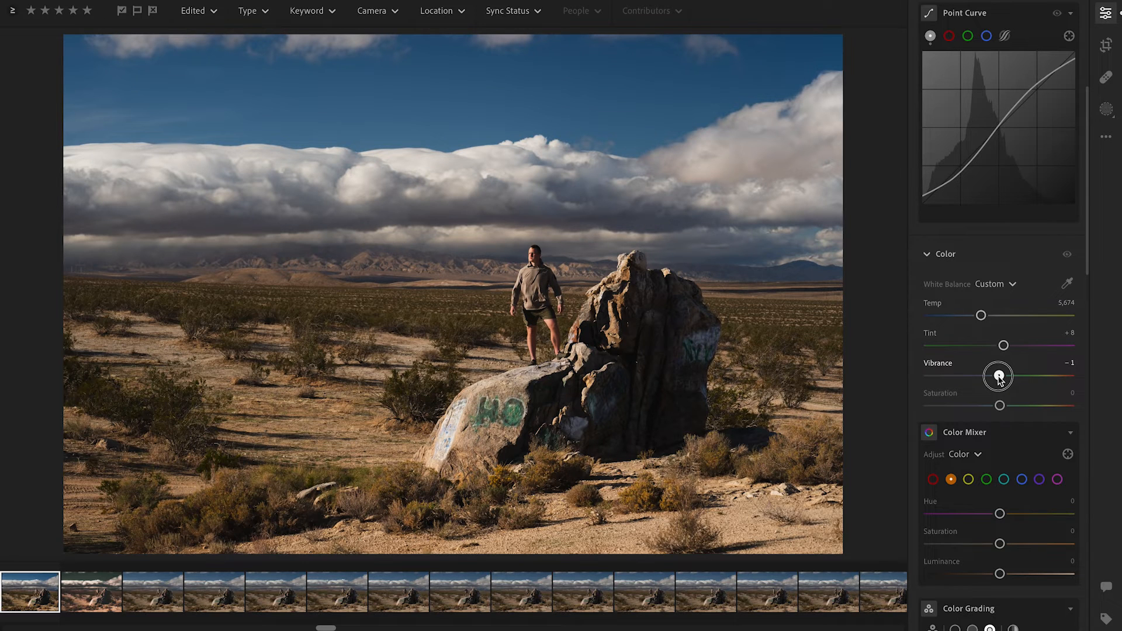
left_click_drag(999, 379, 996, 412)
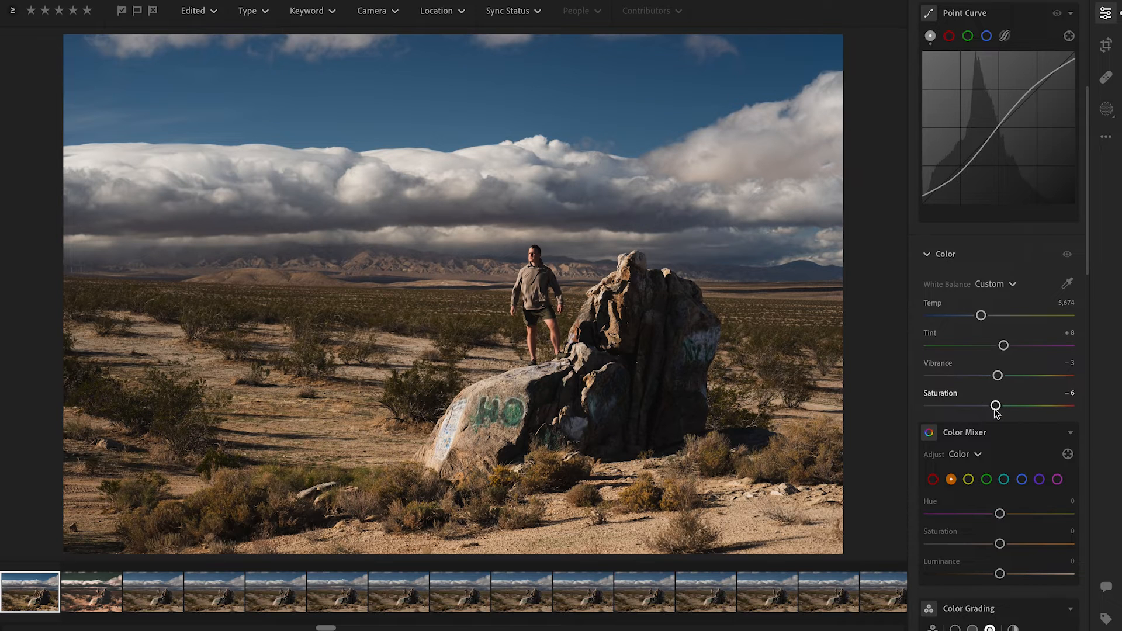
Step: Try lowering the photo's Texture effect to −1, and reset it to its default
scroll(996, 411, "down", 3)
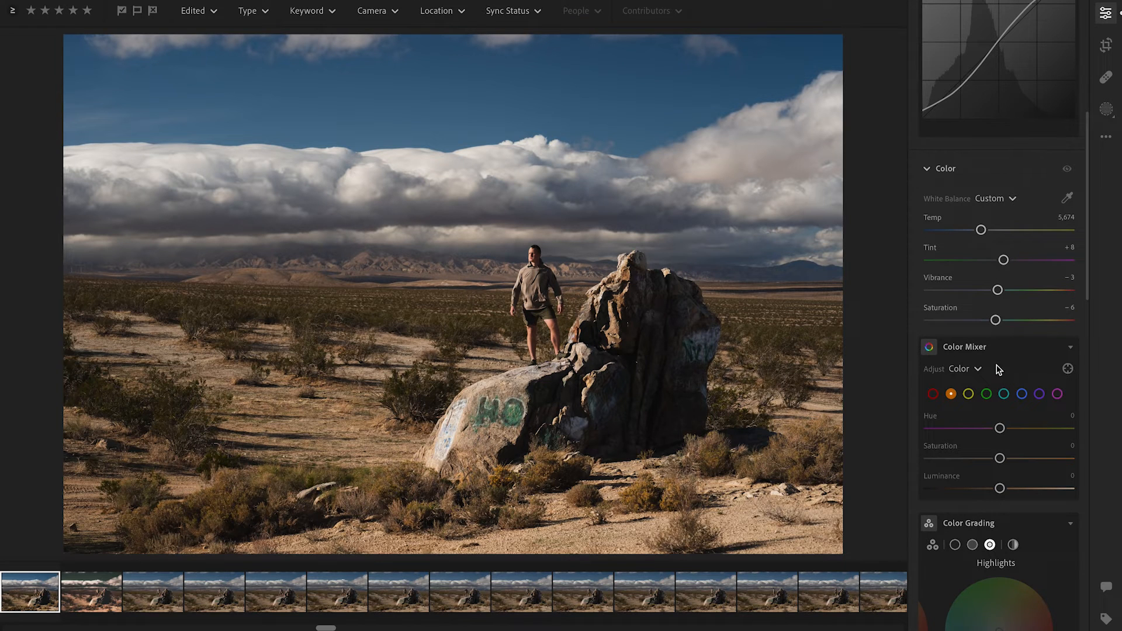
scroll(980, 358, "down", 7)
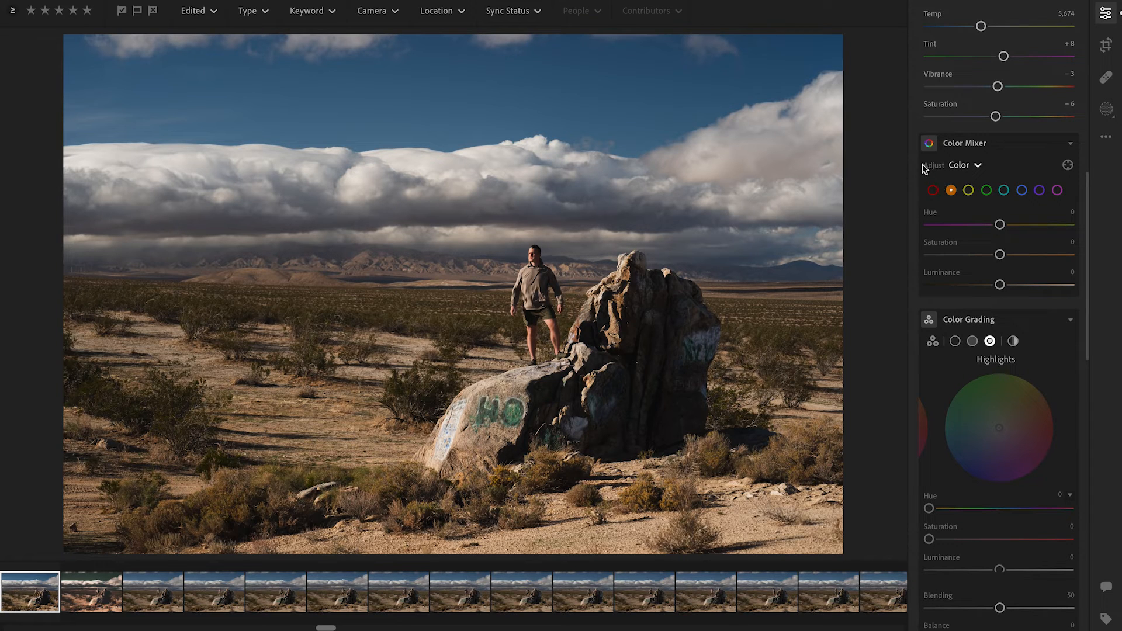
scroll(926, 176, "down", 6)
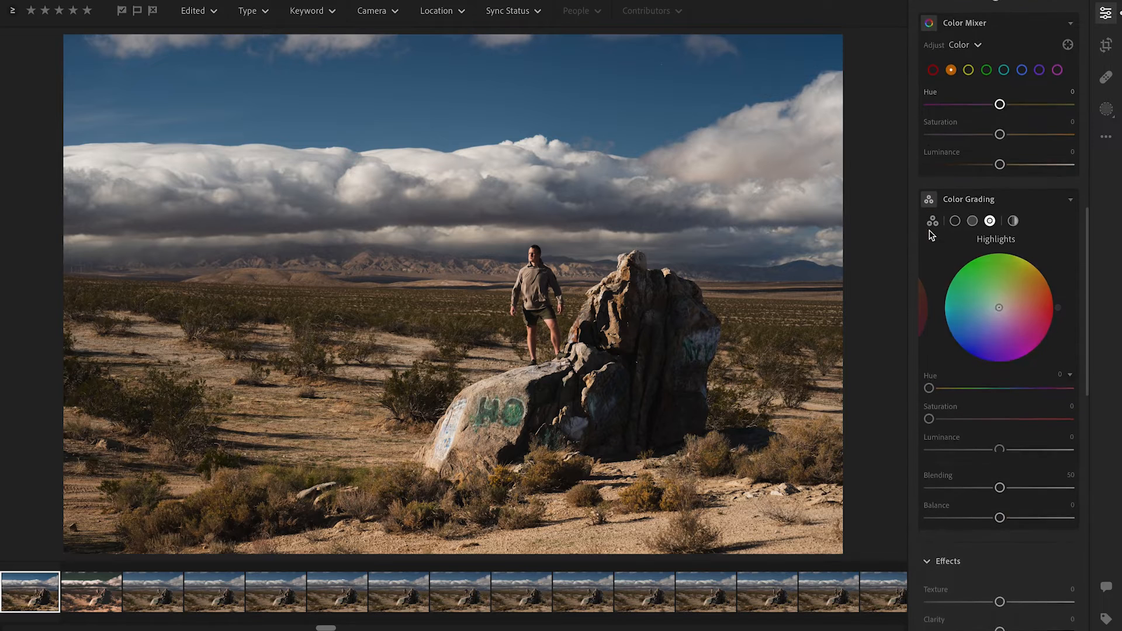
scroll(929, 234, "down", 2)
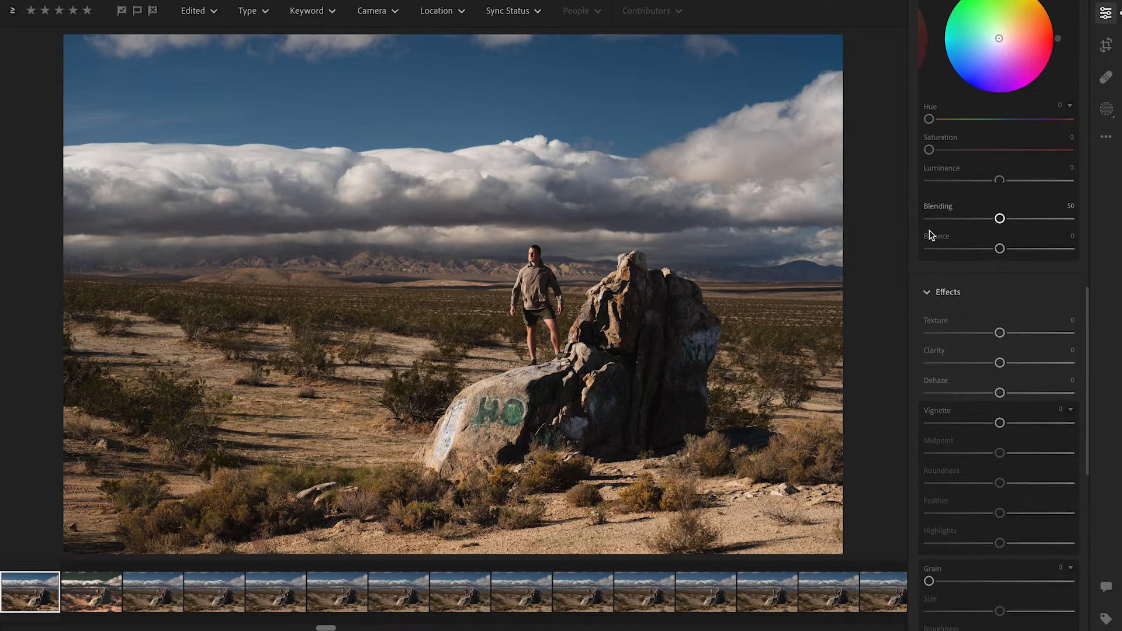
scroll(929, 234, "down", 2)
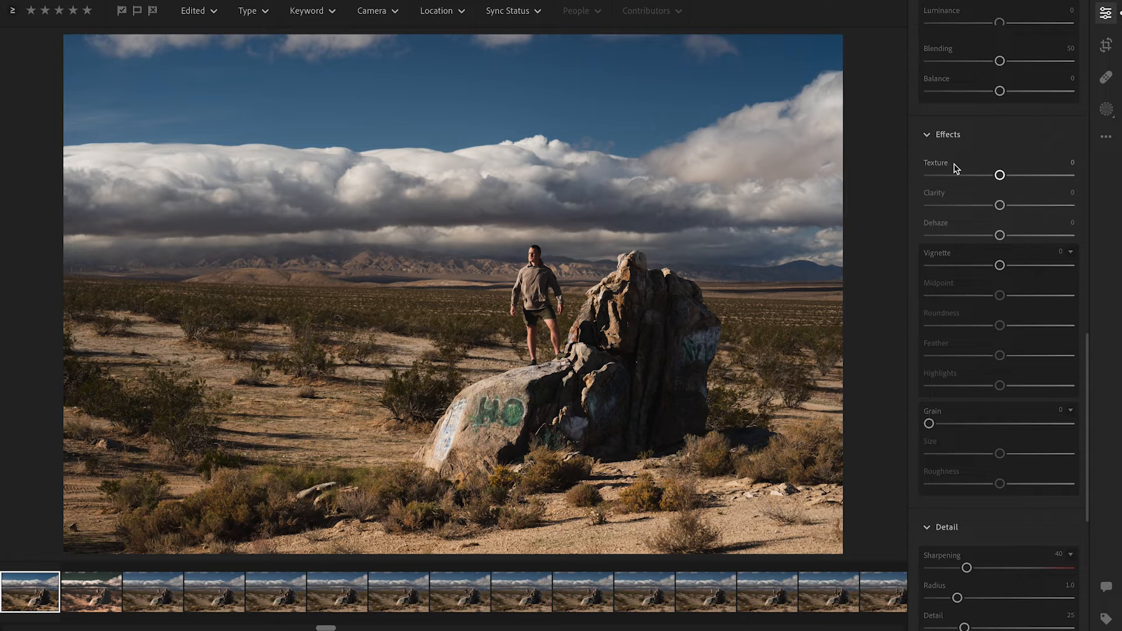
left_click(1000, 175)
left_click_drag(1000, 175, 999, 175)
left_click_drag(999, 177, 999, 177)
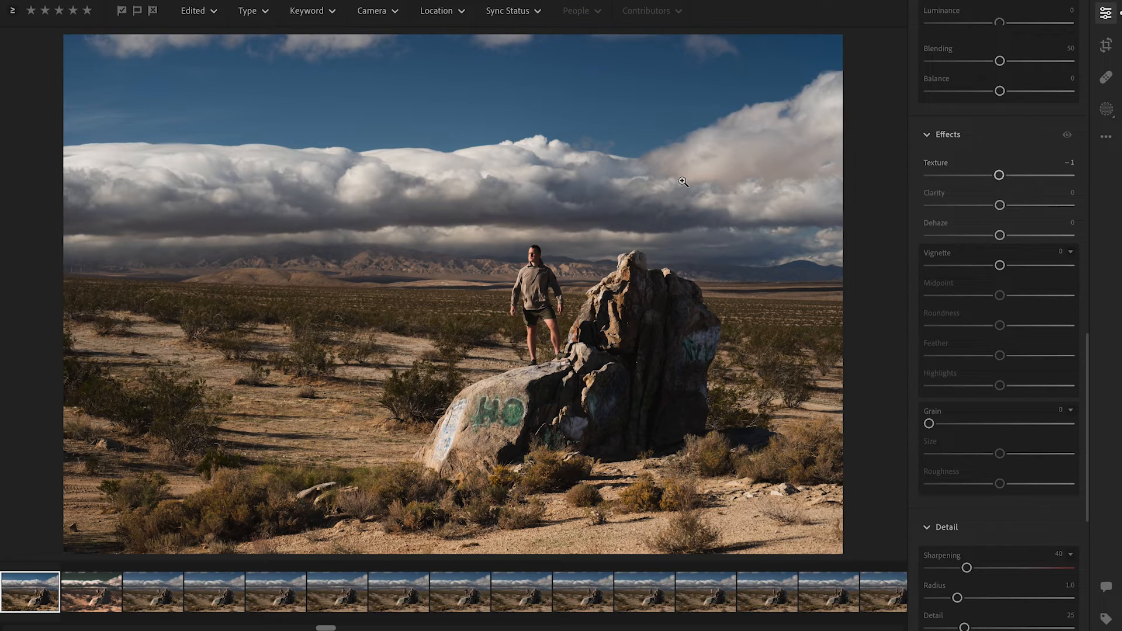
double_click(998, 176)
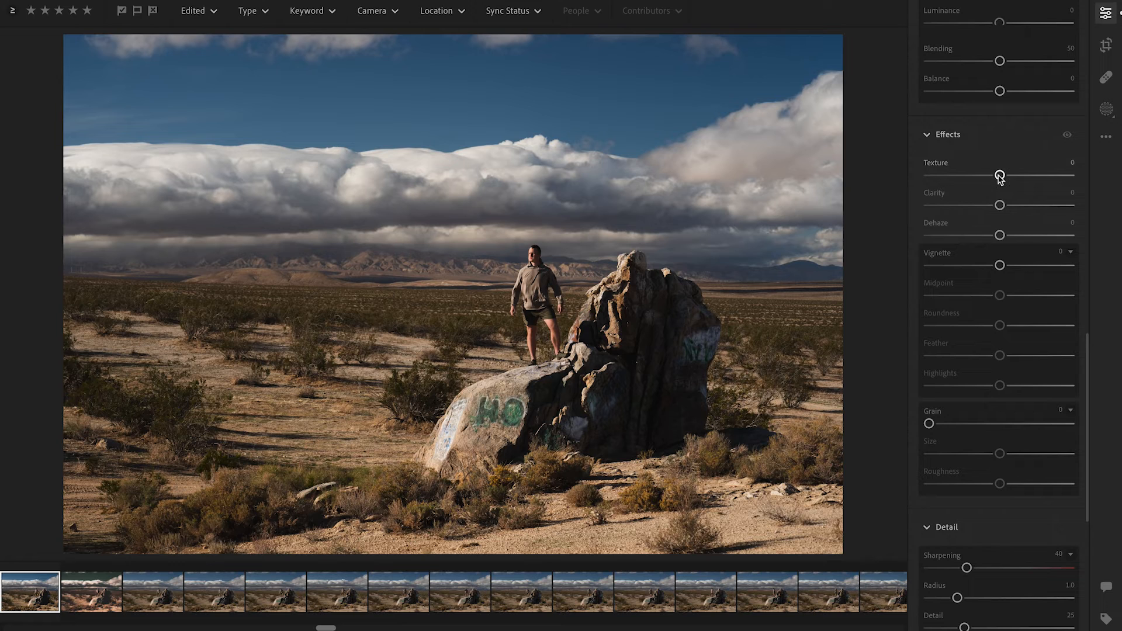
Step: Soften the photo by setting Texture to −1 and Clarity to −10
left_click(594, 288)
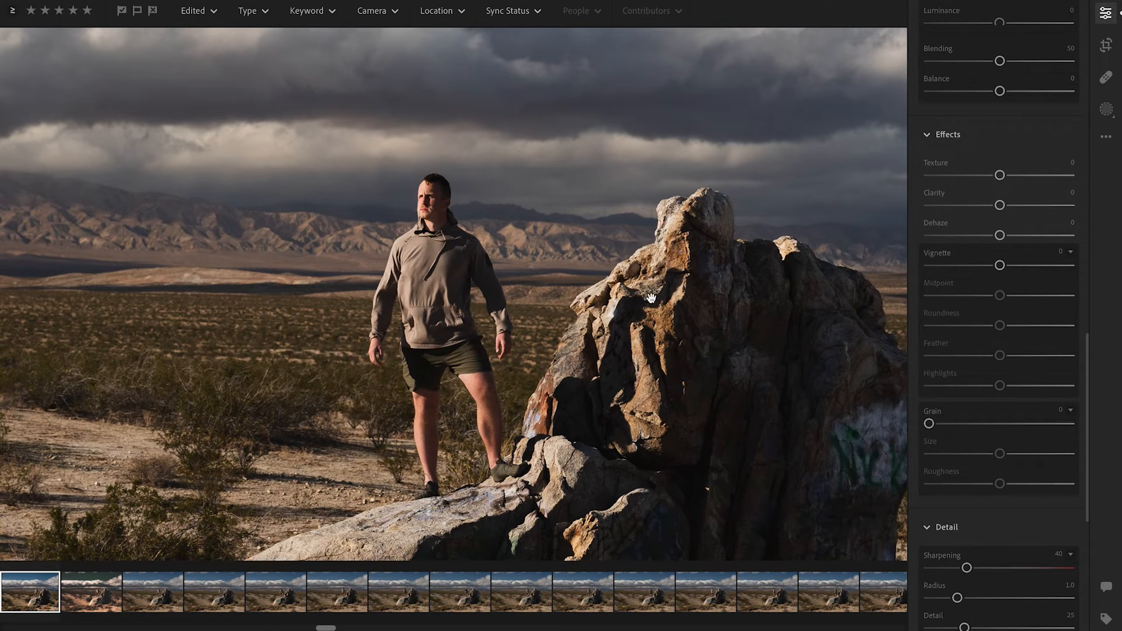
left_click_drag(642, 323, 701, 285)
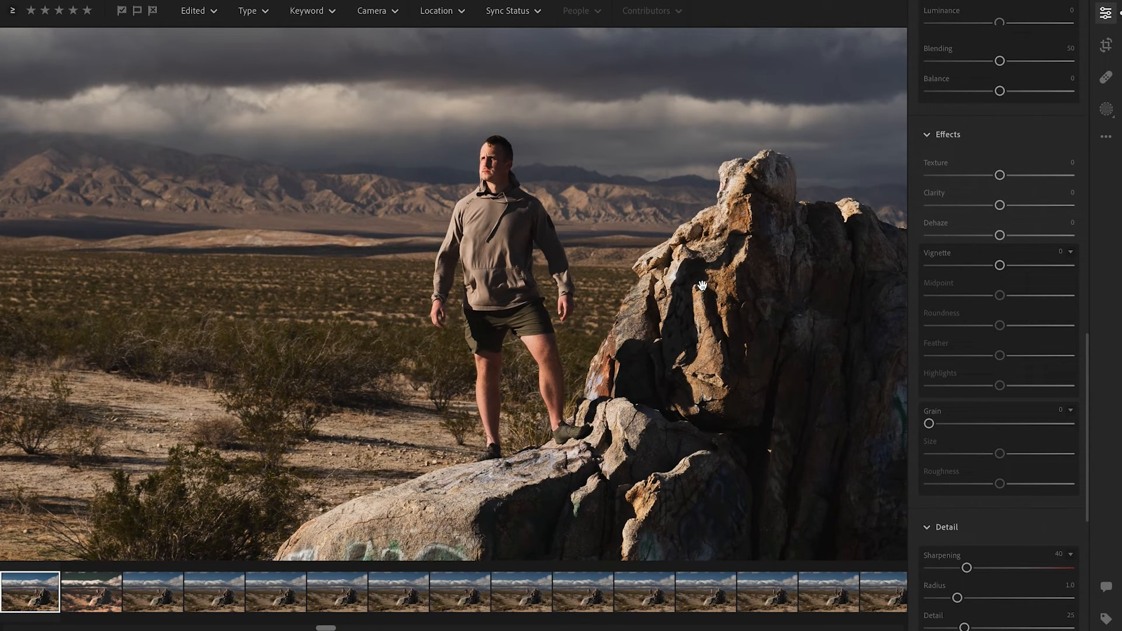
left_click(702, 286)
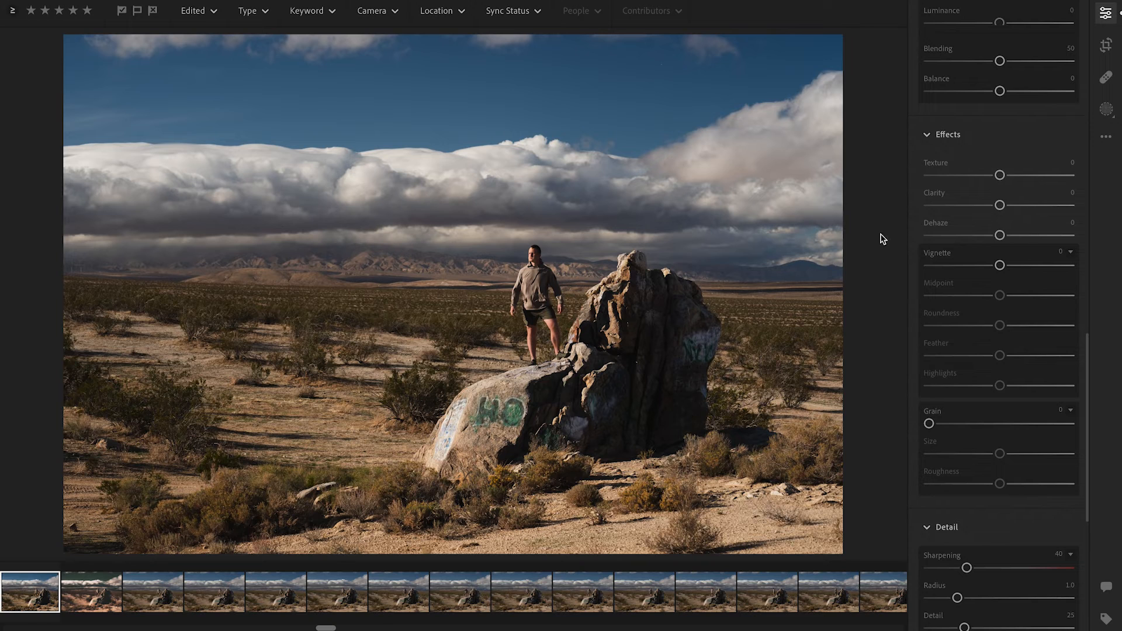
left_click_drag(1000, 178, 1000, 180)
left_click_drag(999, 205, 991, 207)
left_click_drag(1000, 236, 1001, 237)
Step: Compare the man and rocks close up with the Effects adjustments hidden and shown
left_click(601, 297)
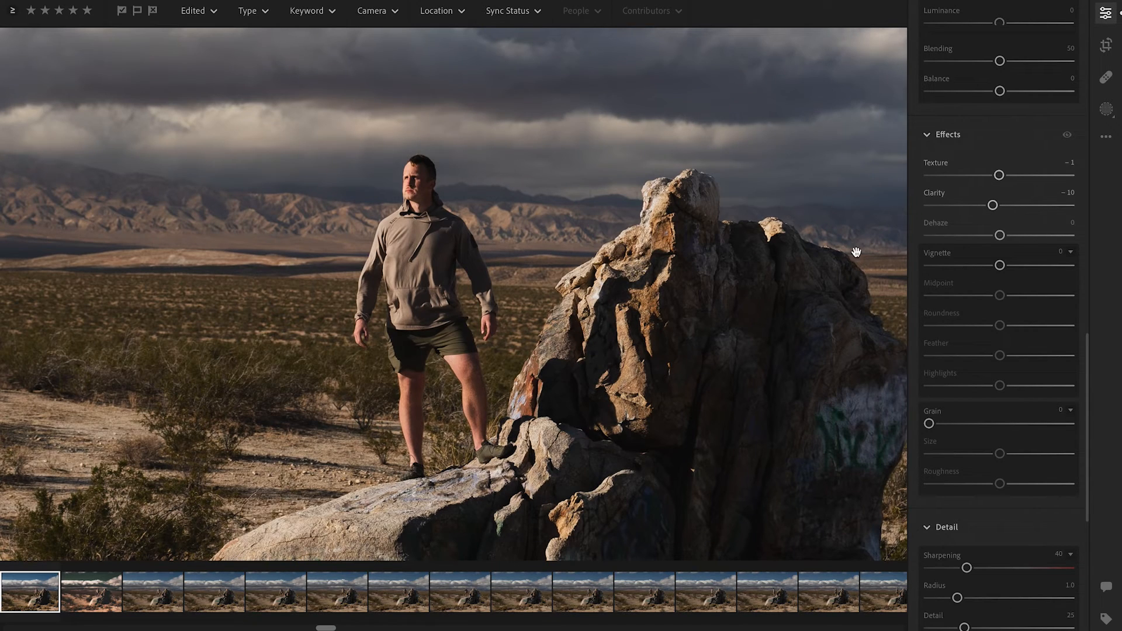
left_click_drag(746, 283, 766, 230)
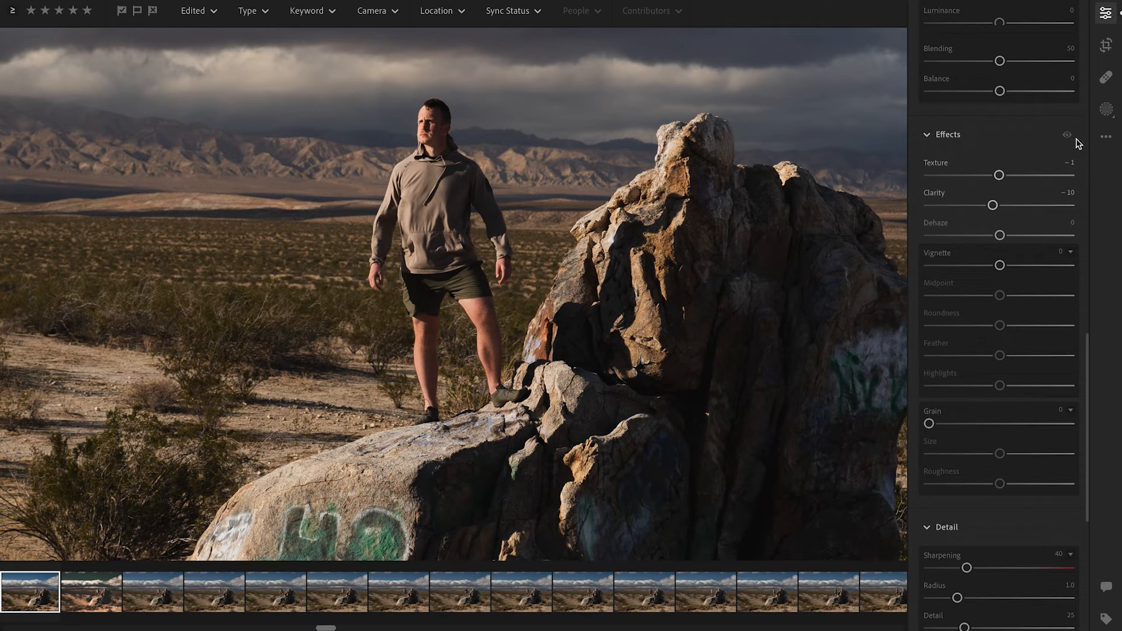
left_click(1068, 136)
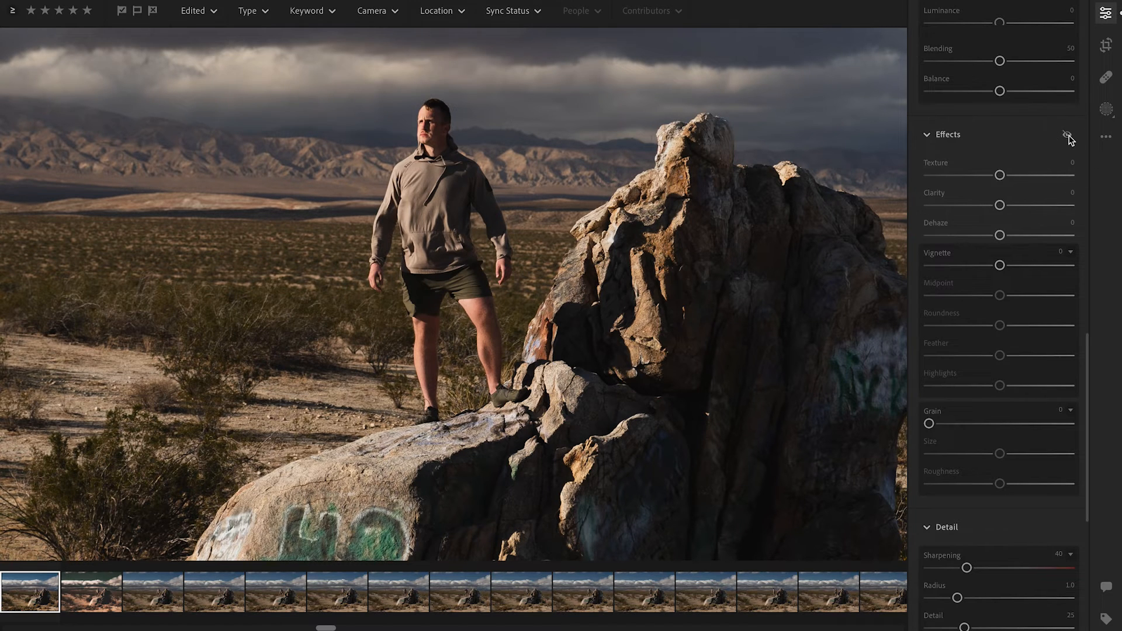
left_click(1068, 136)
left_click(1067, 136)
left_click(1068, 137)
left_click(1067, 136)
left_click(1067, 136)
left_click(1067, 137)
left_click(1068, 136)
left_click(1068, 136)
left_click(1067, 136)
left_click(853, 238)
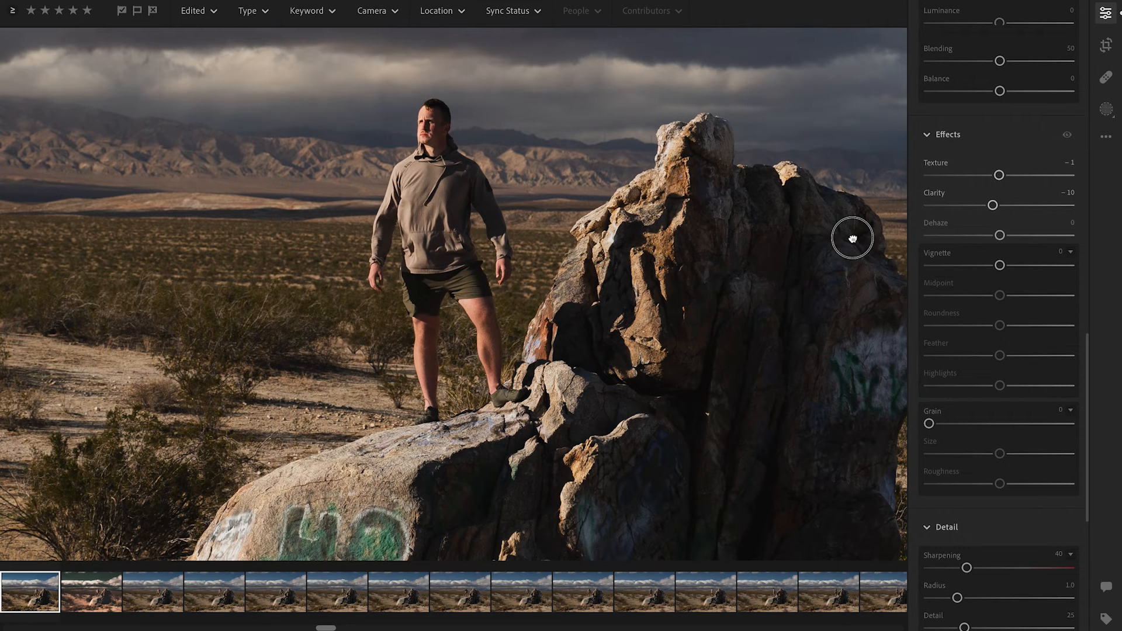
Step: Add a subtle dark vignette with an amount of −8, Midpoint 43 and Feather 74
left_click(1000, 266)
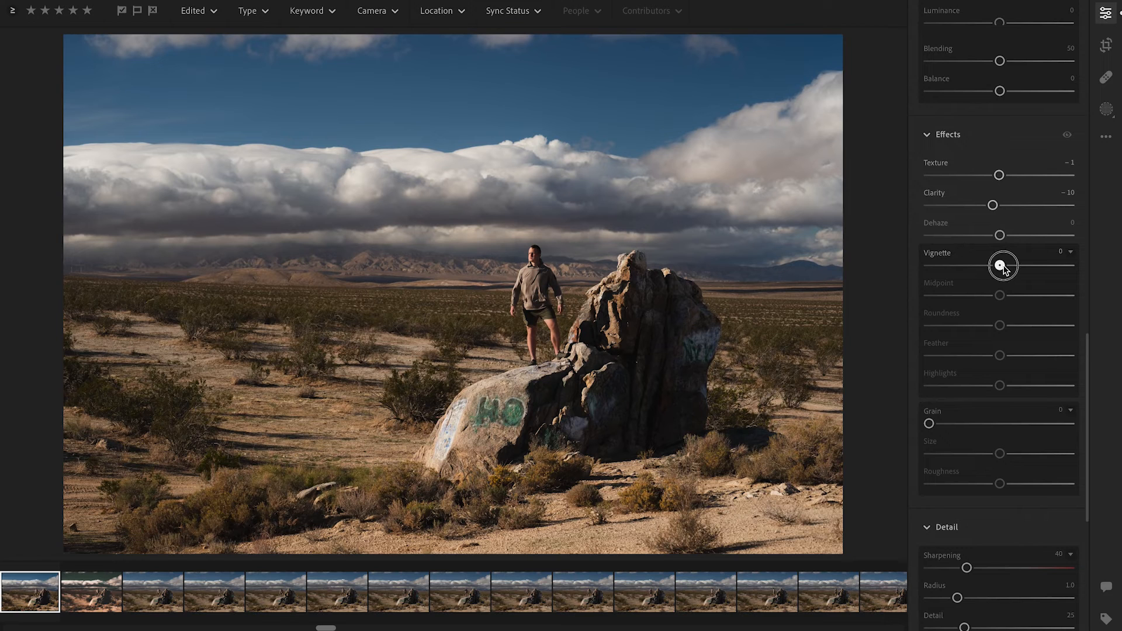
left_click_drag(1003, 267, 998, 268)
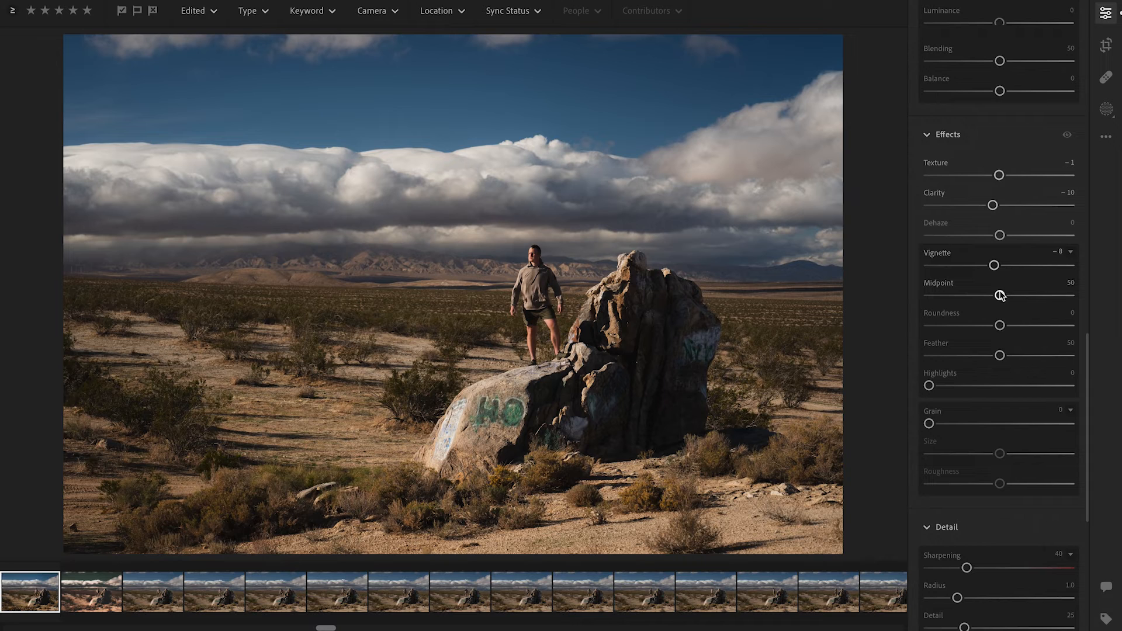
left_click_drag(1000, 295, 991, 297)
left_click_drag(999, 355, 1032, 354)
Step: Add film grain with an amount of 20, Size 26 and Roughness 52, checking it close up in the sky
mouse_move(568, 72)
left_mouse_down()
mouse_move(550, 177)
mouse_move(558, 72)
left_mouse_up()
left_click_drag(523, 316, 501, 280)
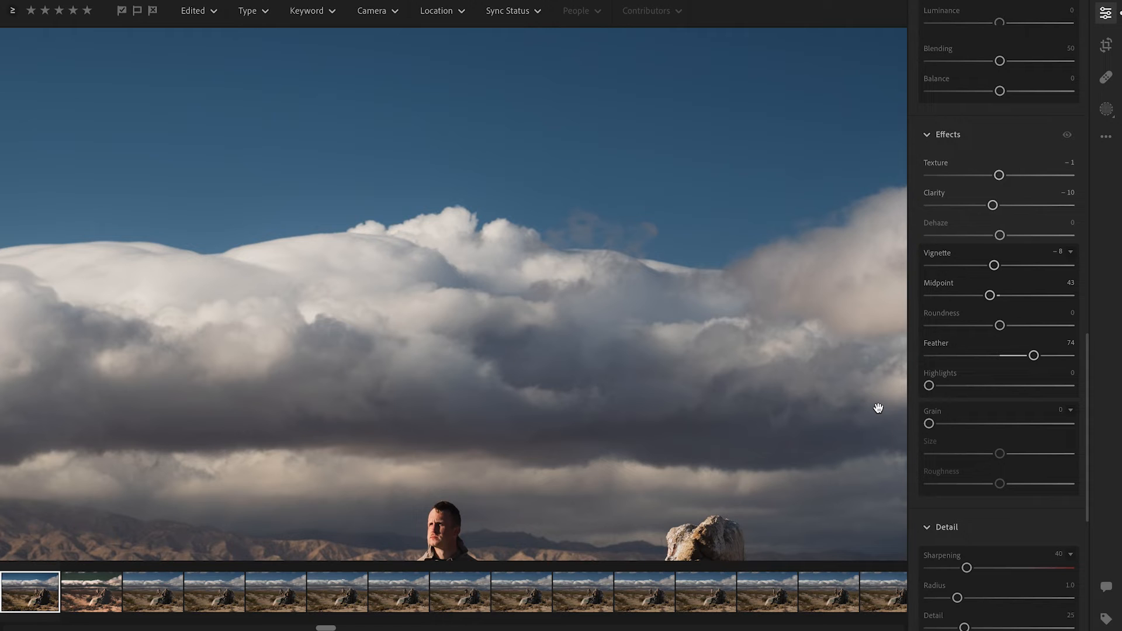
left_click_drag(829, 392, 711, 377)
left_click_drag(929, 425, 966, 457)
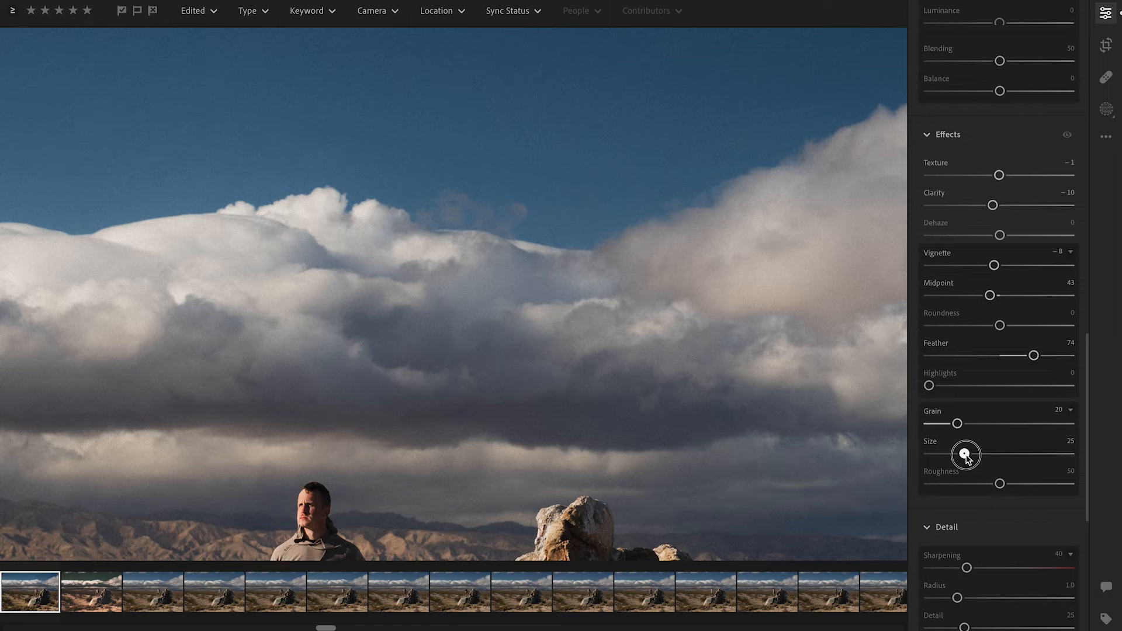
key("alt")
left_click_drag(966, 457, 914, 458)
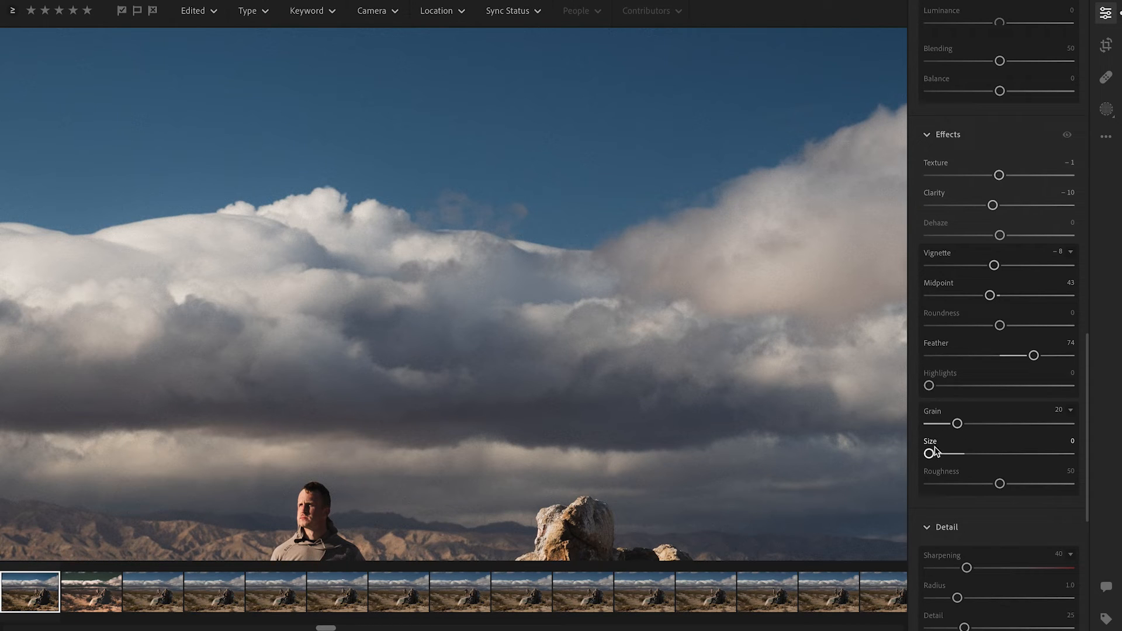
left_click_drag(929, 453, 929, 454)
left_click_drag(929, 453, 938, 485)
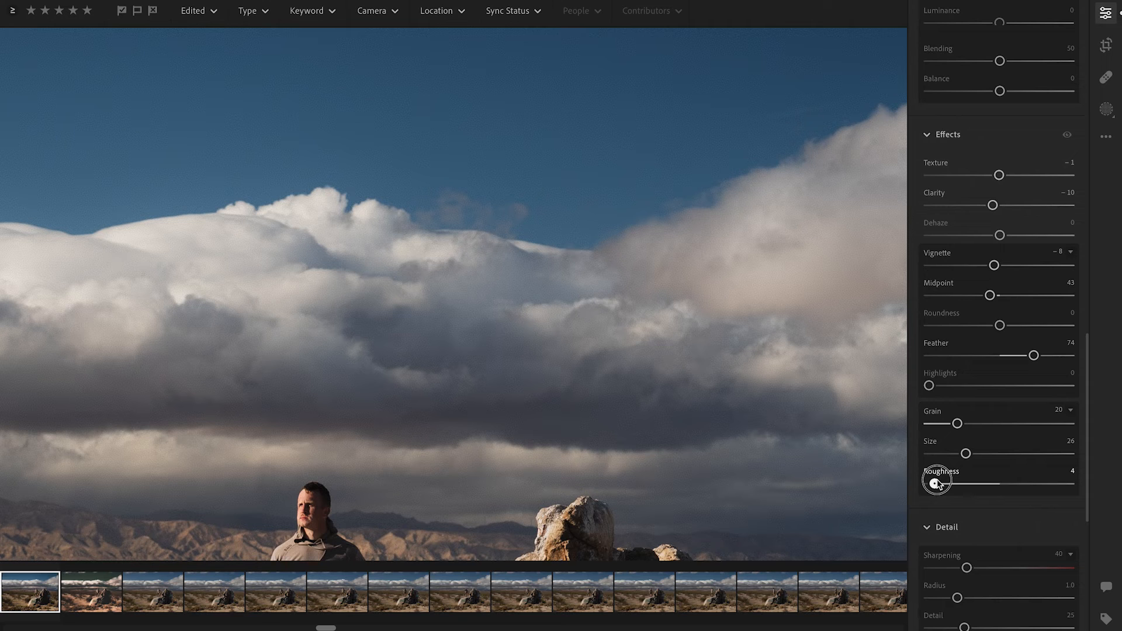
left_click_drag(937, 484, 1003, 485)
left_click(616, 104)
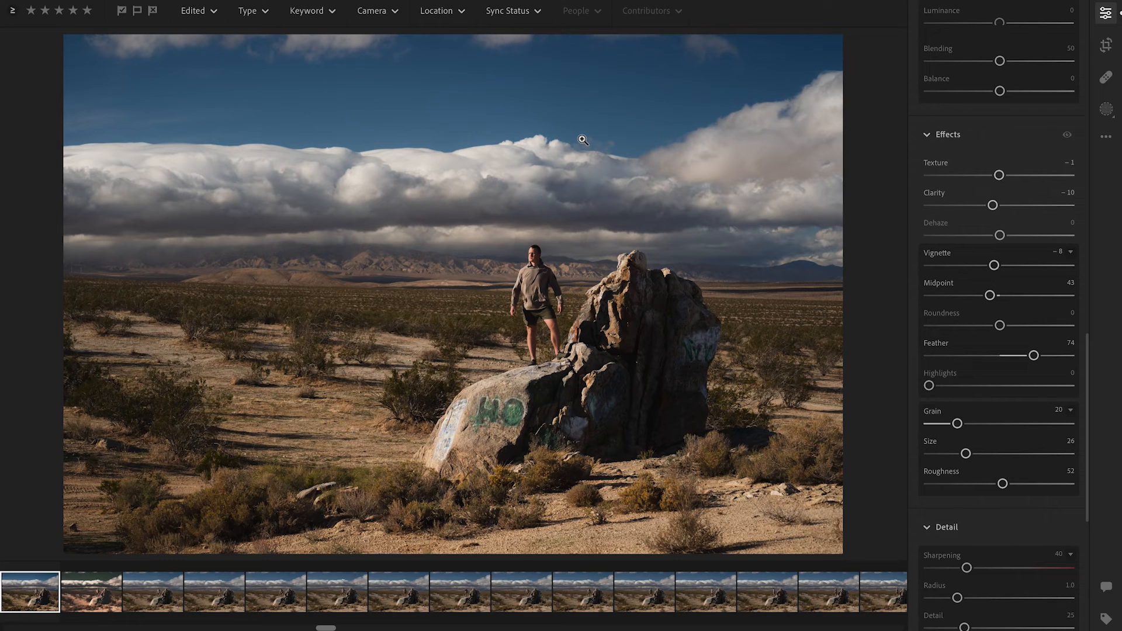
left_click(513, 101)
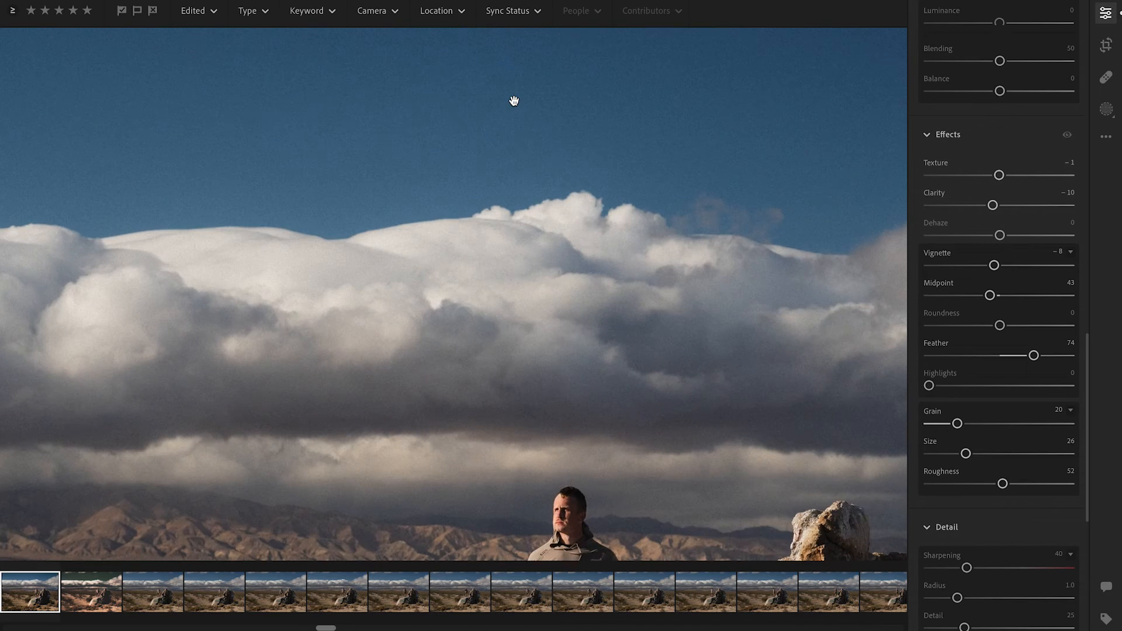
left_click(514, 101)
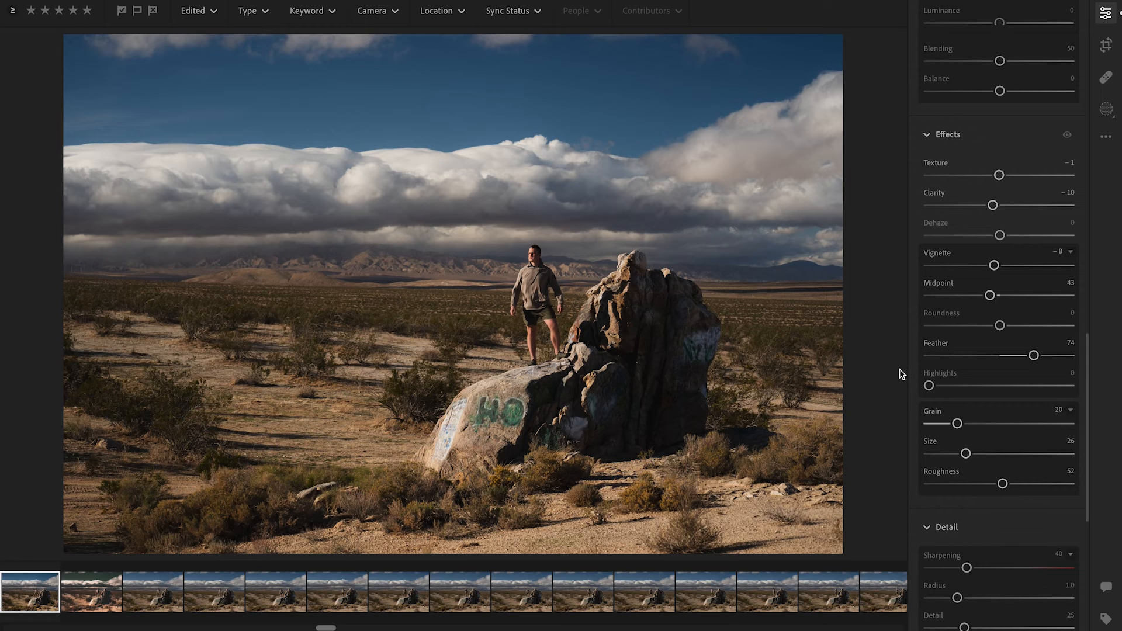
Step: Reduce Sharpening to 10 and set its Masking to 38, checking the man, rocks and clouds close up
scroll(940, 429, "down", 3)
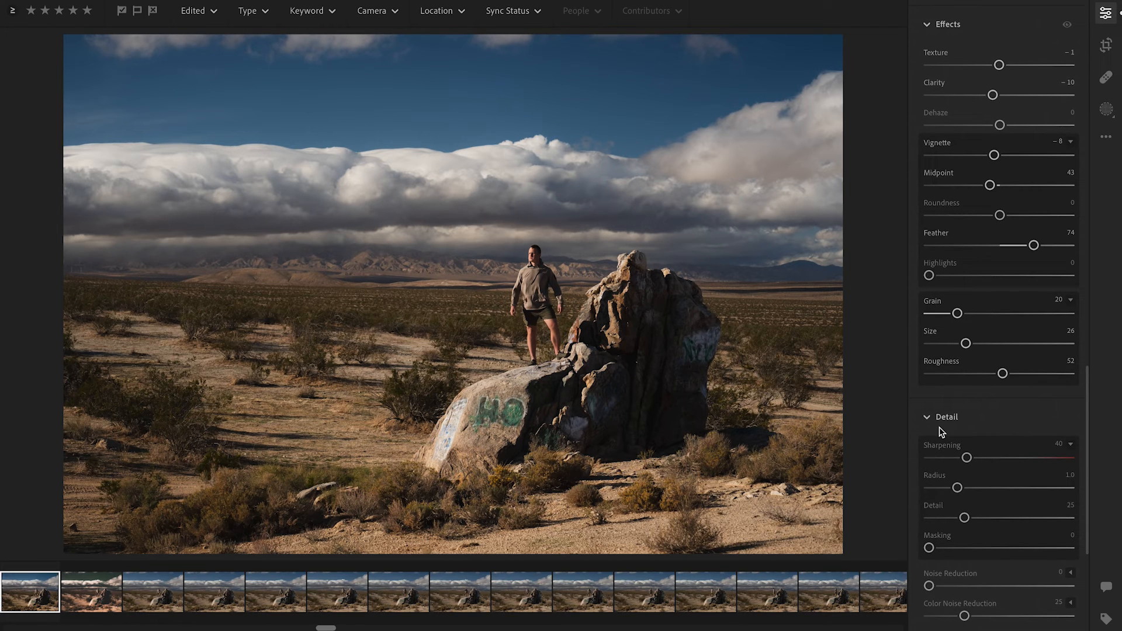
scroll(939, 427, "down", 1)
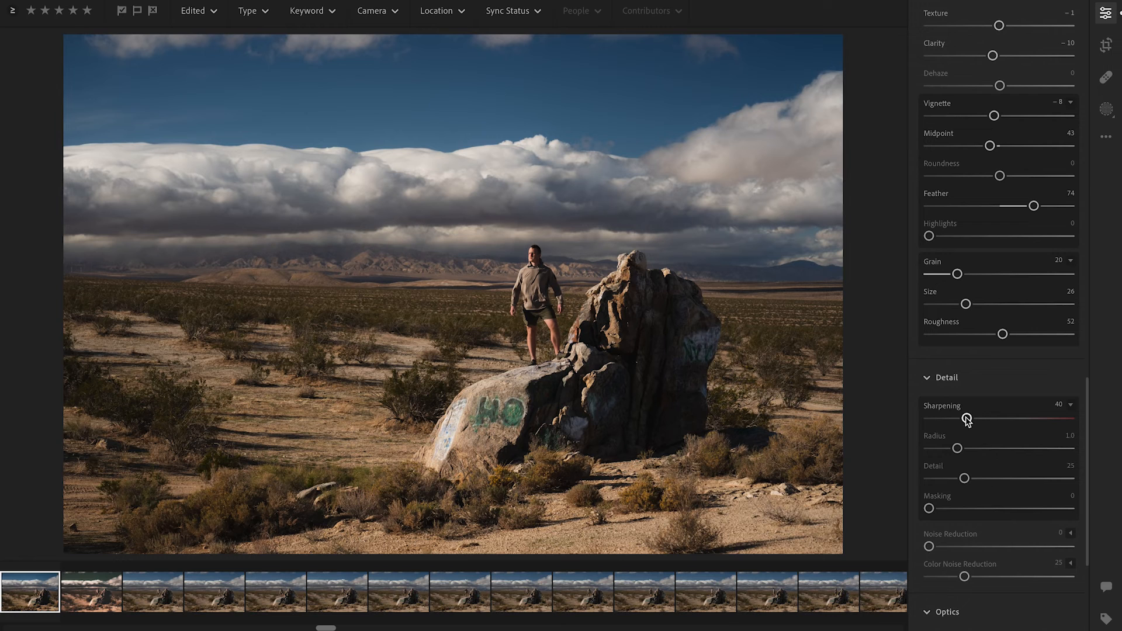
left_click_drag(967, 419, 939, 418)
left_click(620, 282)
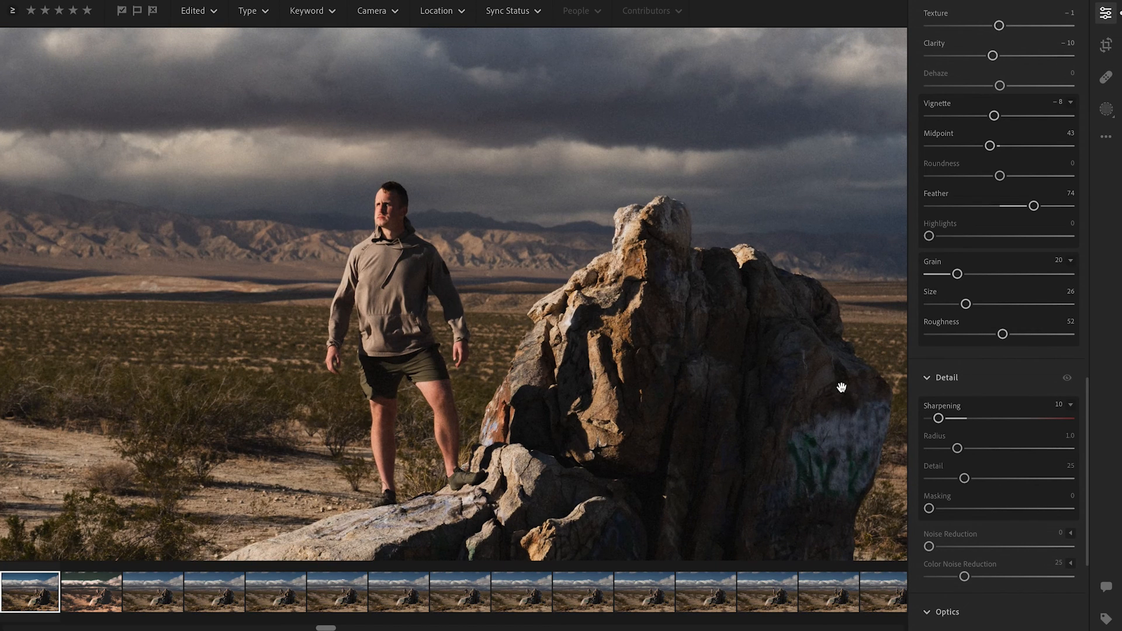
mouse_move(939, 419)
left_mouse_down()
mouse_move(983, 419)
mouse_move(940, 420)
left_mouse_up()
left_click_drag(929, 509, 983, 514)
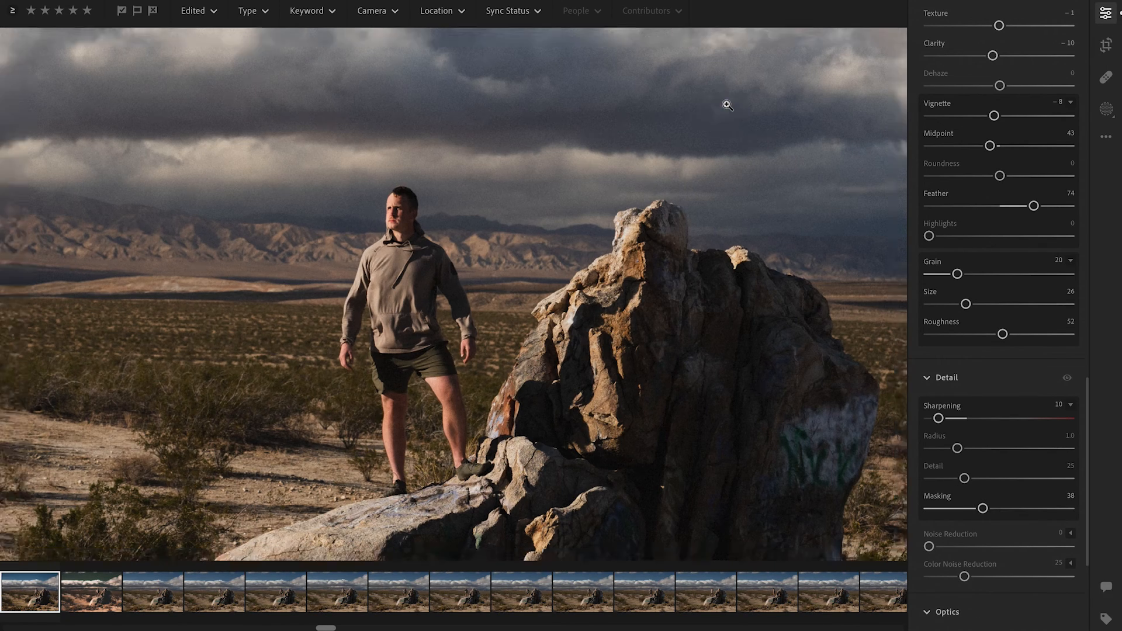
left_click(727, 105)
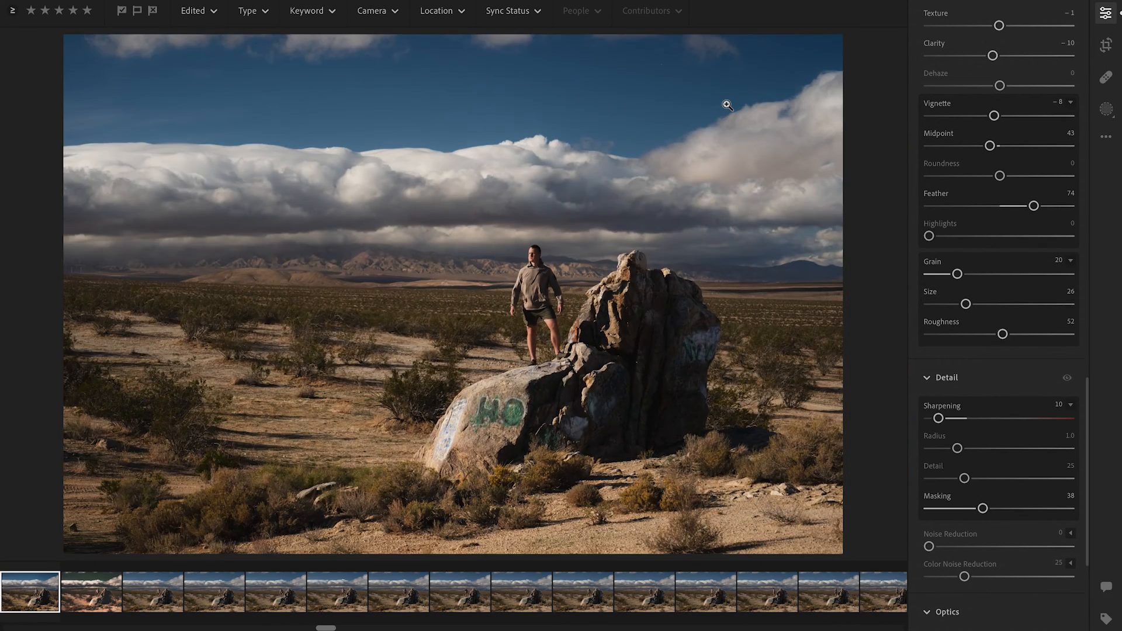
left_click(467, 163)
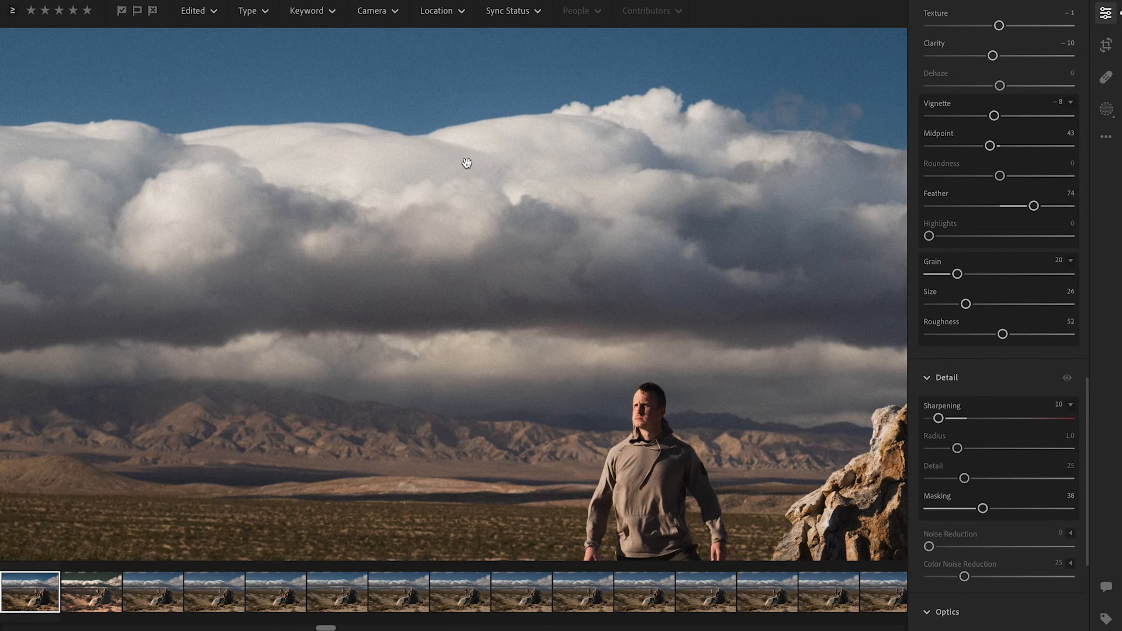
left_click(466, 163)
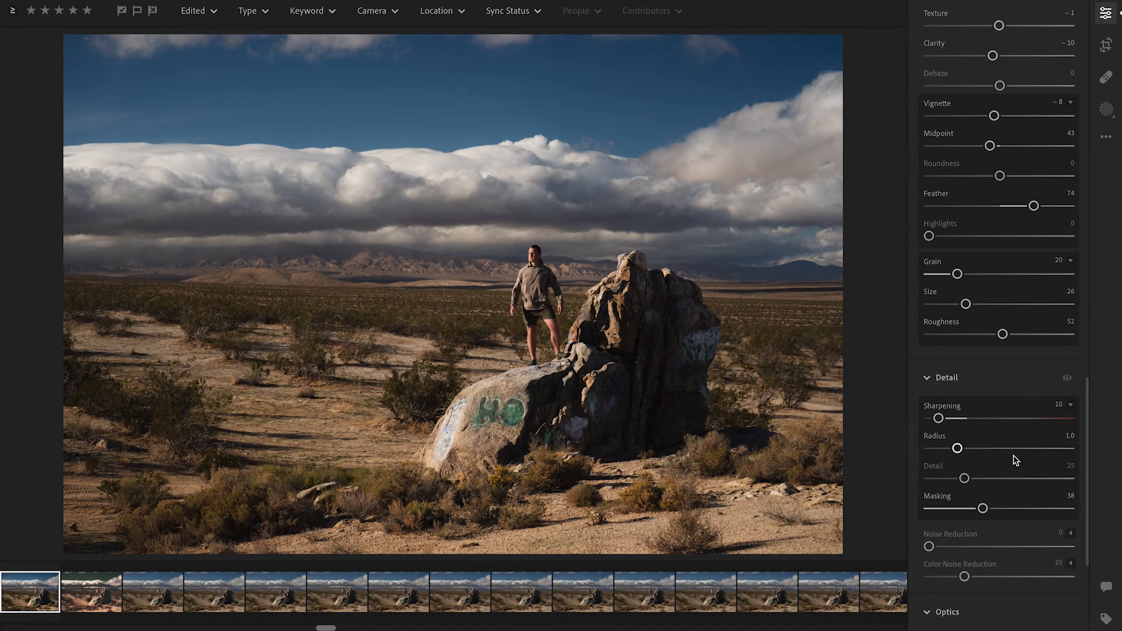
Step: Reduce the photo's overall Contrast to −10 in the Light adjustments
scroll(987, 458, "down", 3)
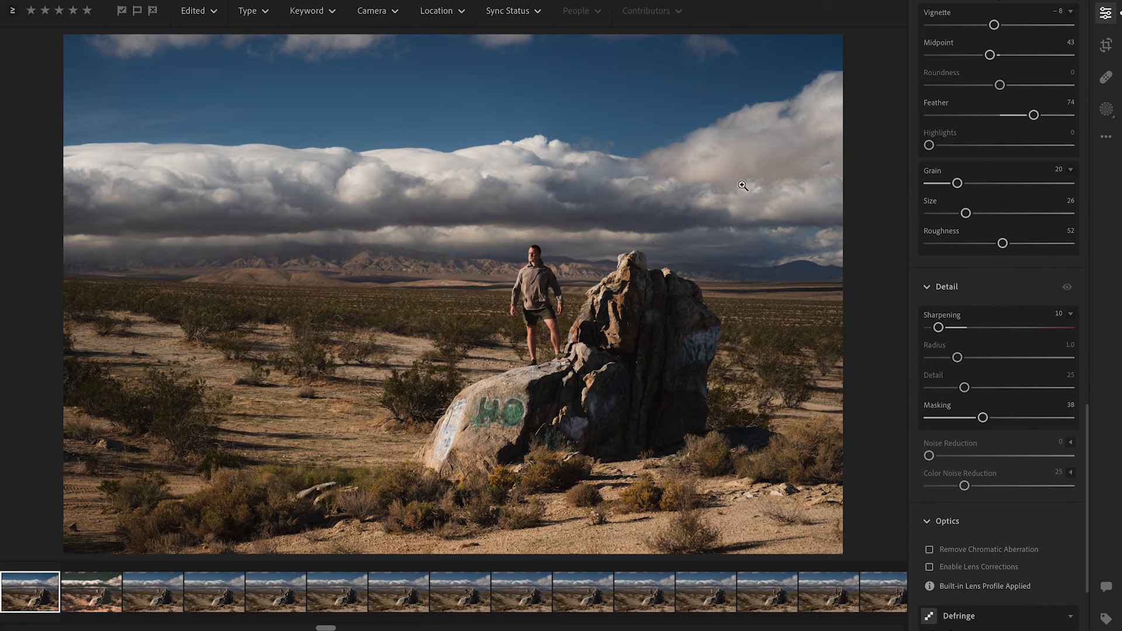
scroll(987, 453, "down", 3)
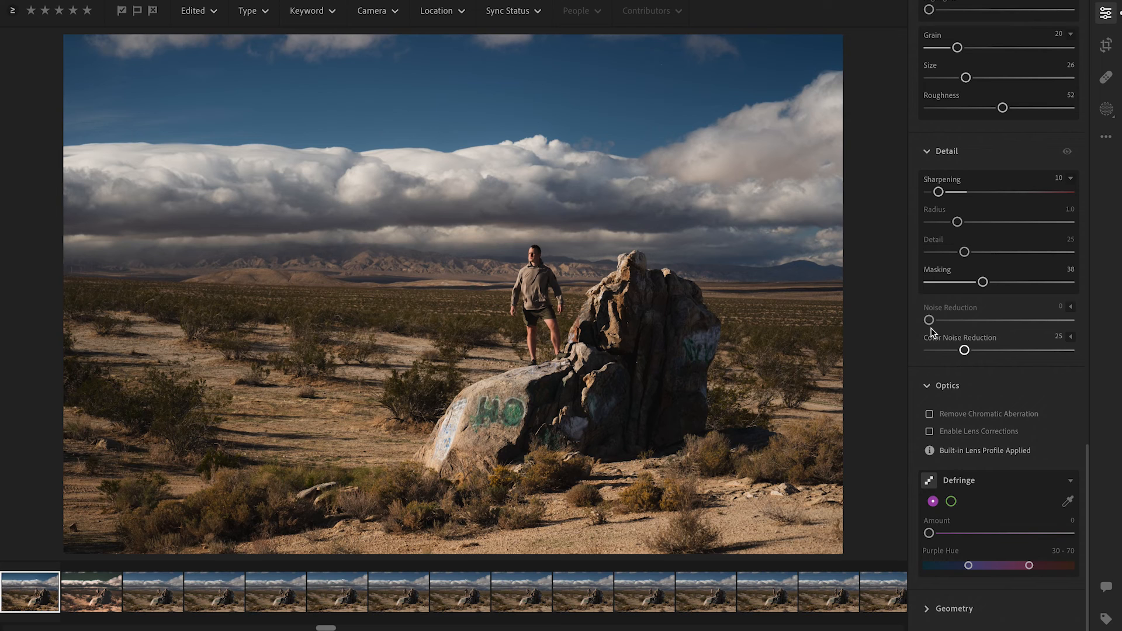
scroll(931, 332, "up", 9)
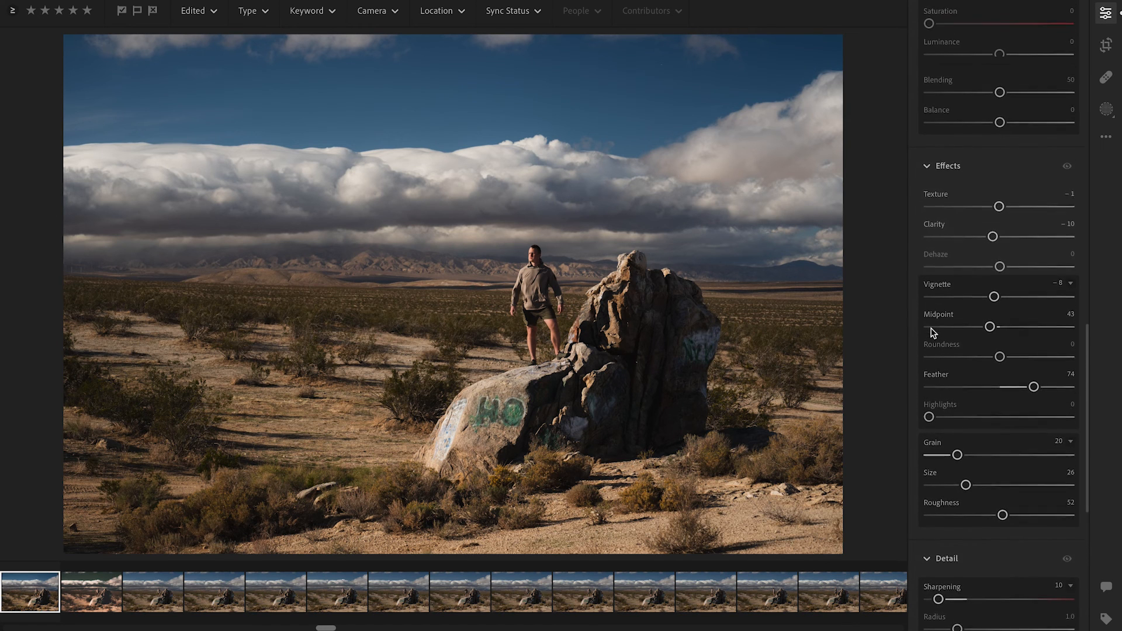
scroll(933, 334, "up", 1)
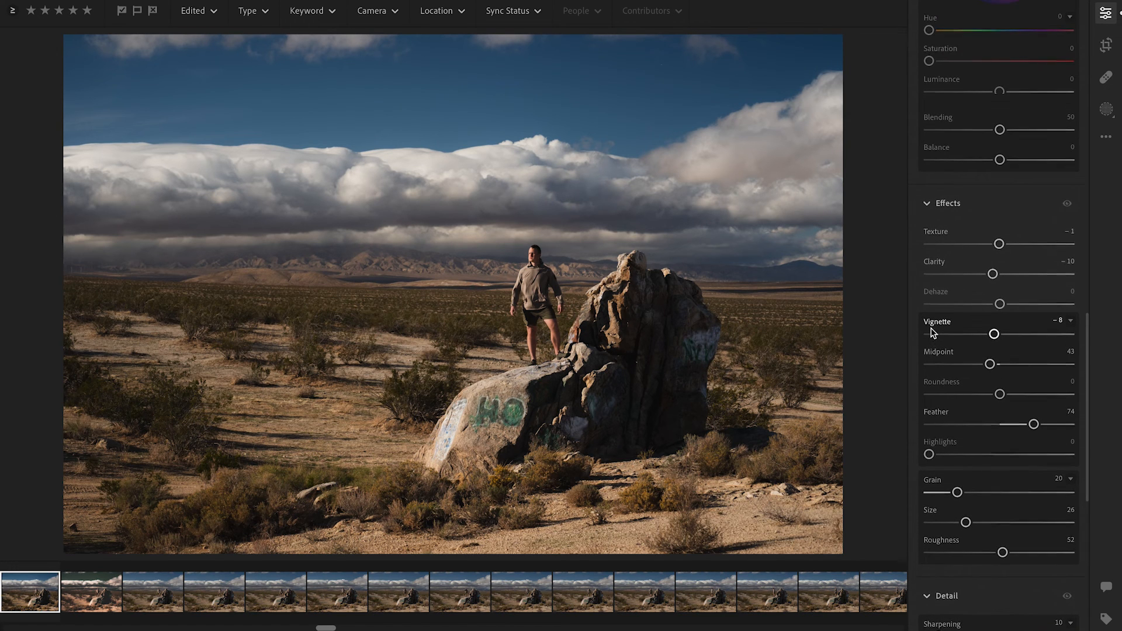
scroll(931, 332, "up", 3)
scroll(932, 332, "up", 15)
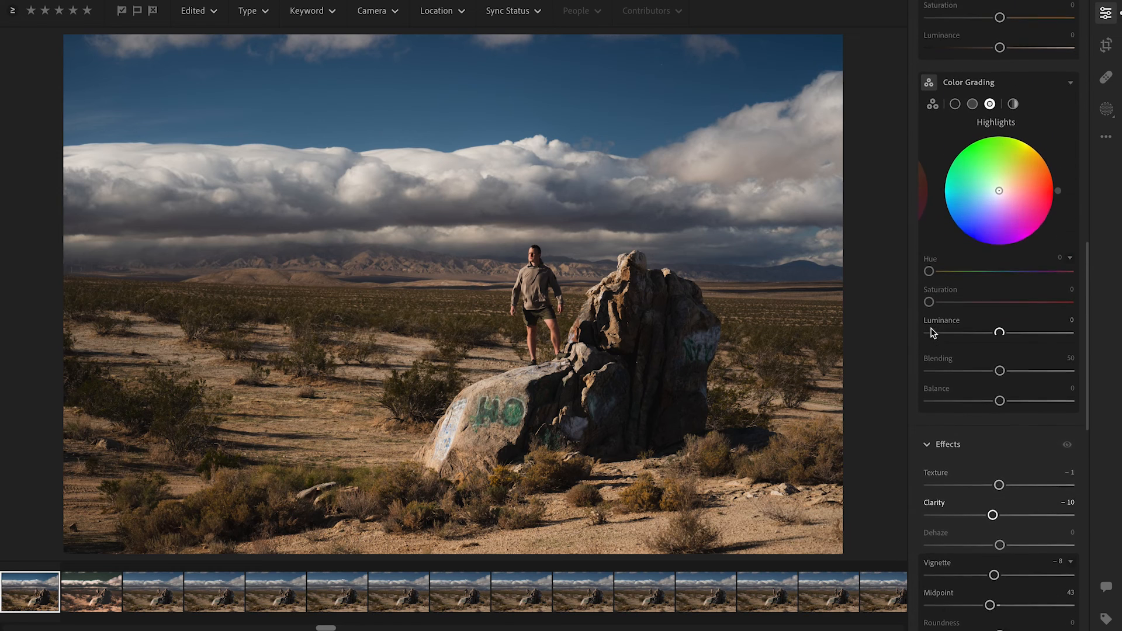
scroll(932, 331, "up", 8)
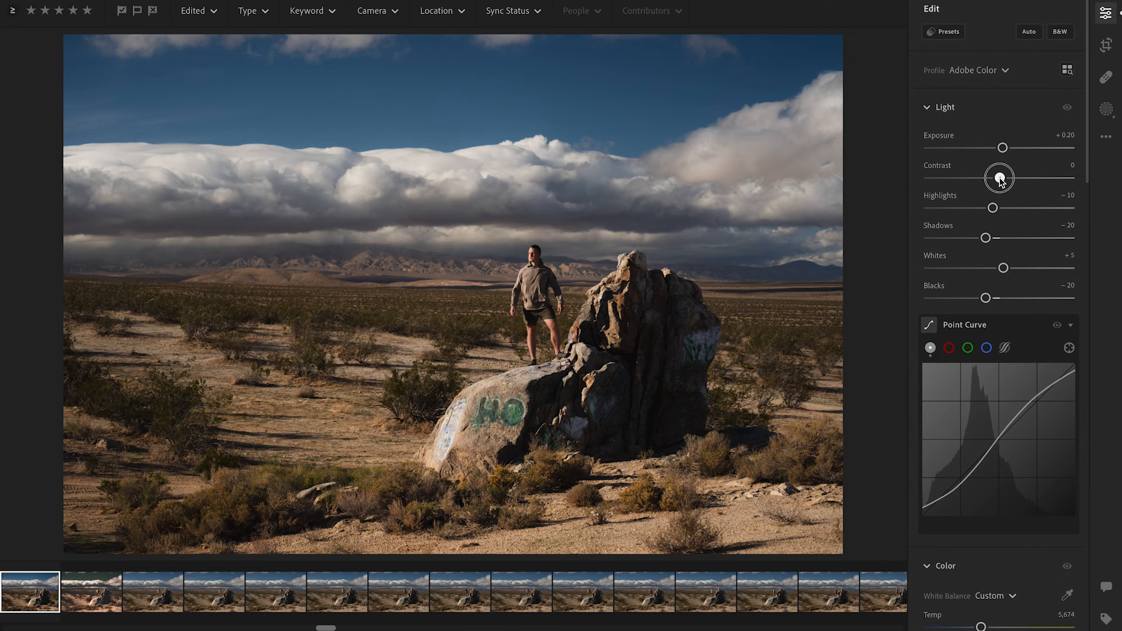
mouse_move(1001, 180)
left_mouse_down()
mouse_move(960, 183)
mouse_move(993, 184)
left_mouse_up()
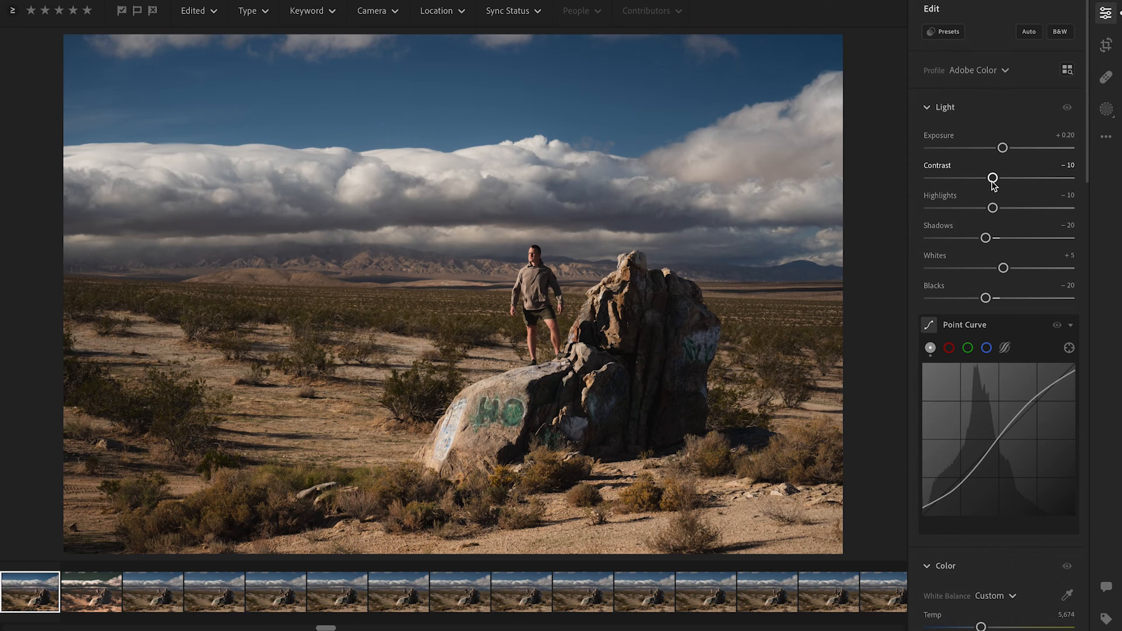
Step: Compare the edited portrait with the unedited photo by turning Show Original on and off
mouse_move(972, 389)
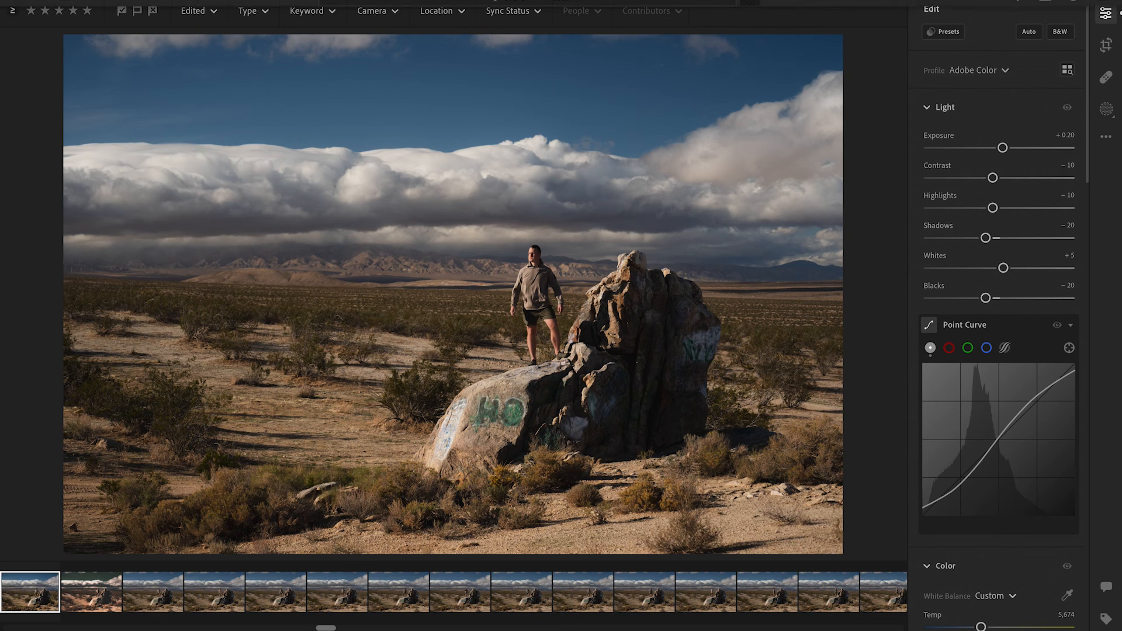
left_click(225, 0)
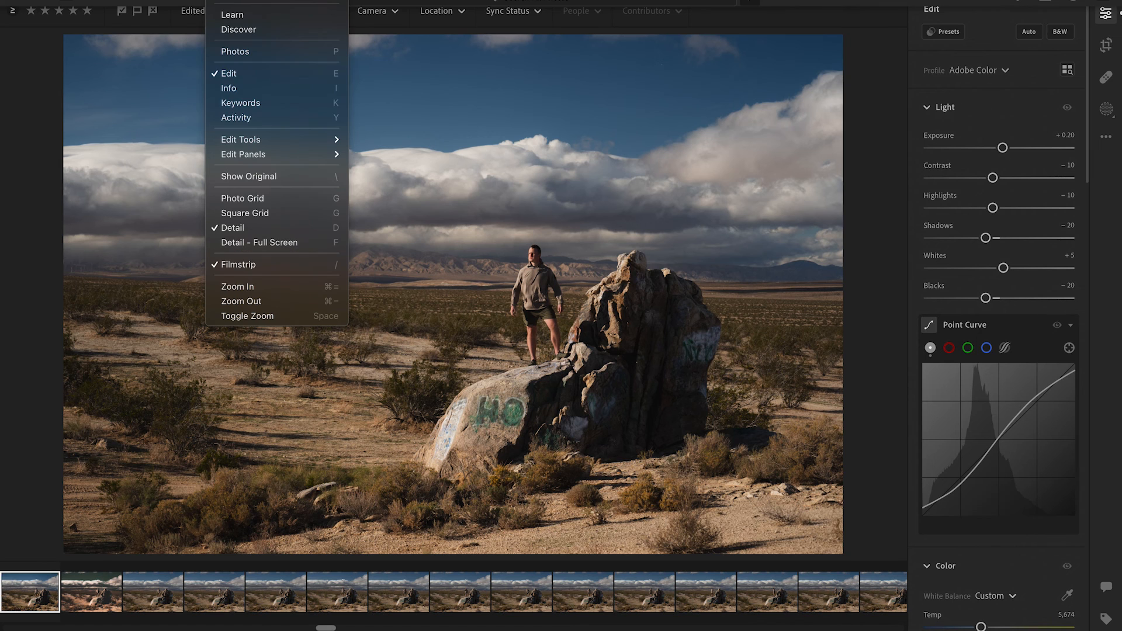
left_click(246, 181)
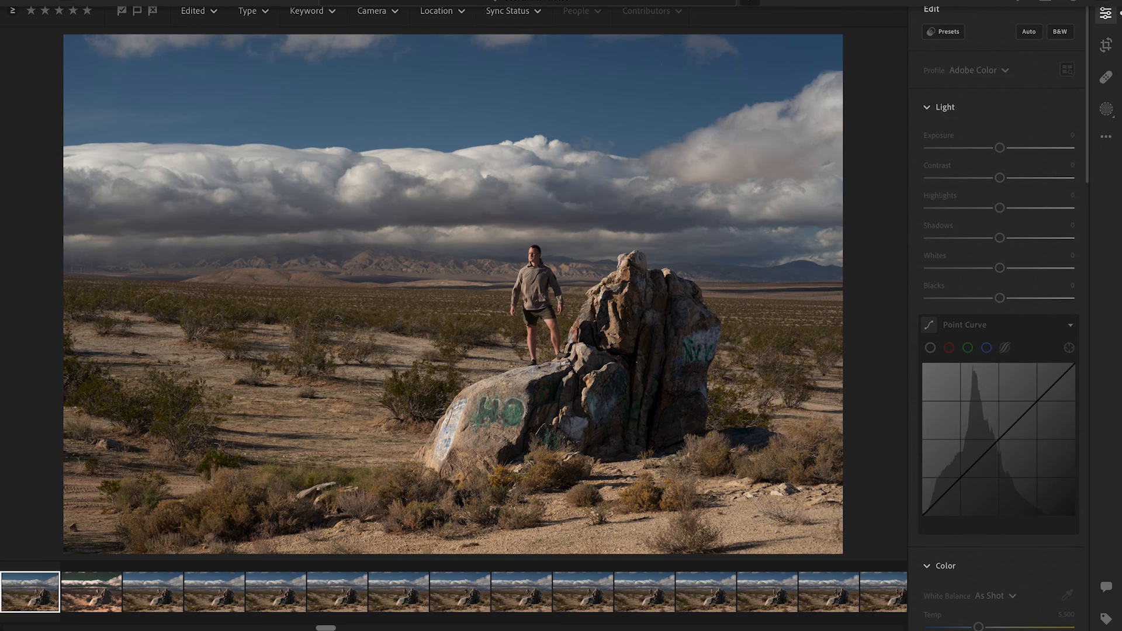
left_click(220, 1)
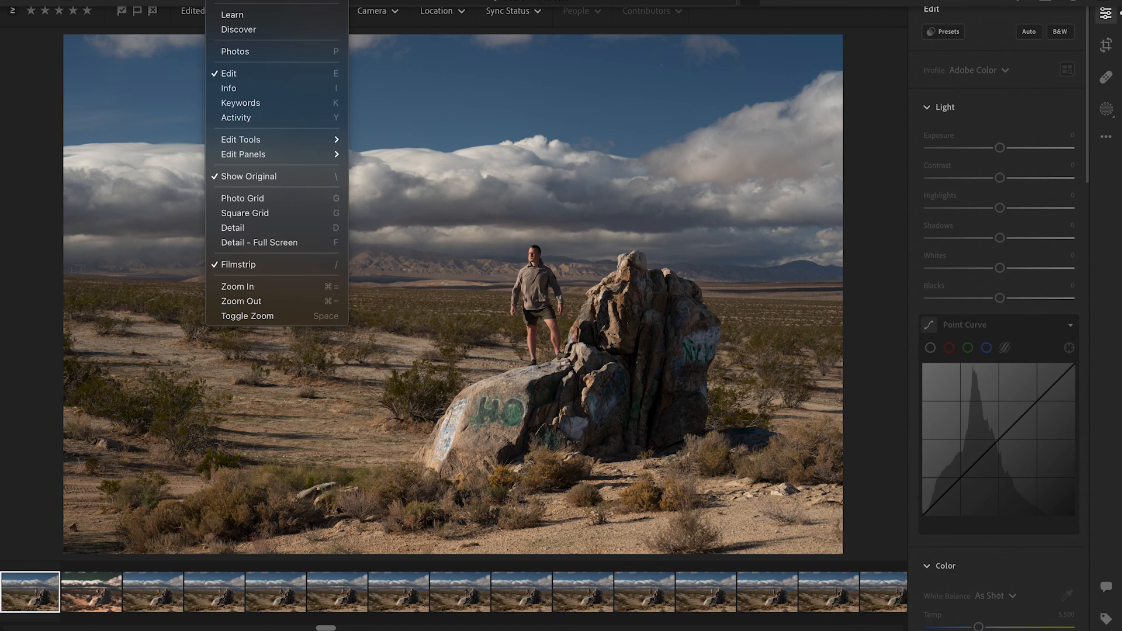
left_click(239, 177)
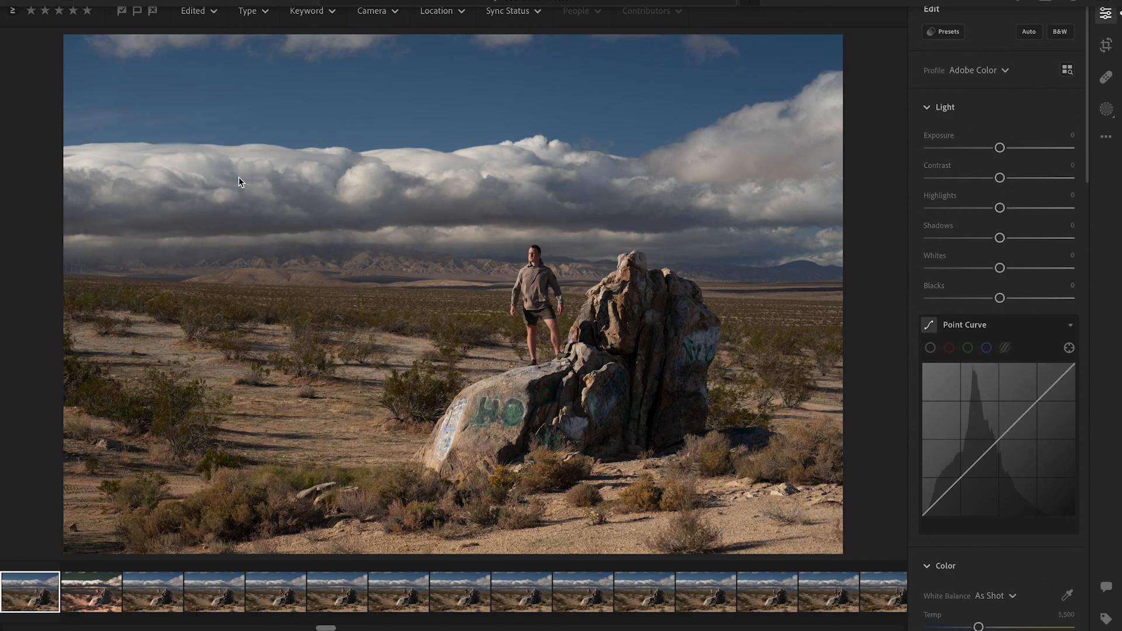